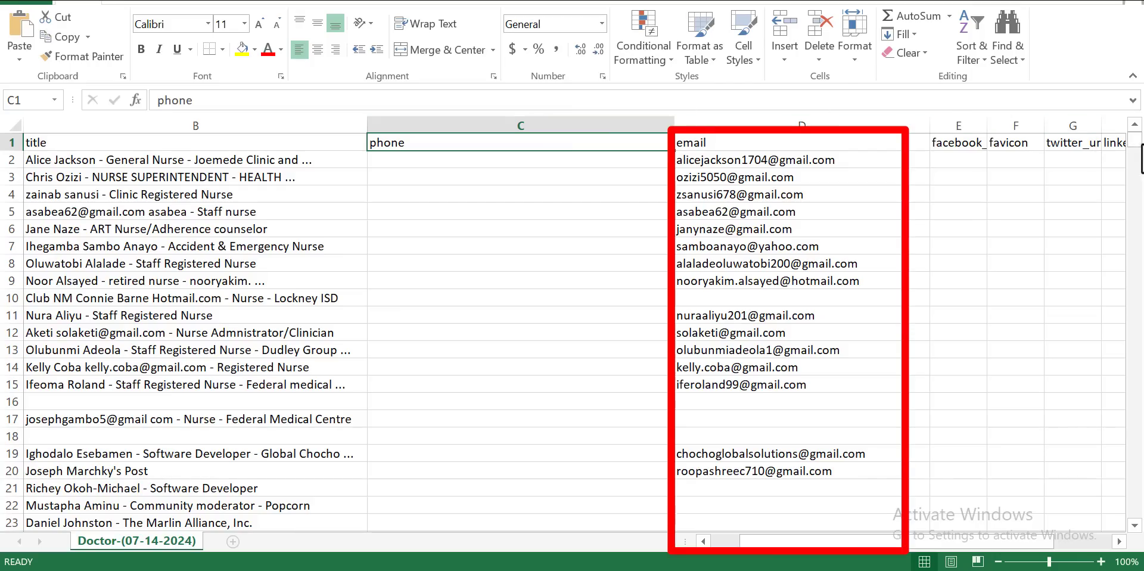
# - Look through the email column of the Doctor-(07-14-2024) sheet and the list of professional occupations in ChatGPT
pyautogui.moveTo(1140, 157); pyautogui.dragTo(1135, 197)
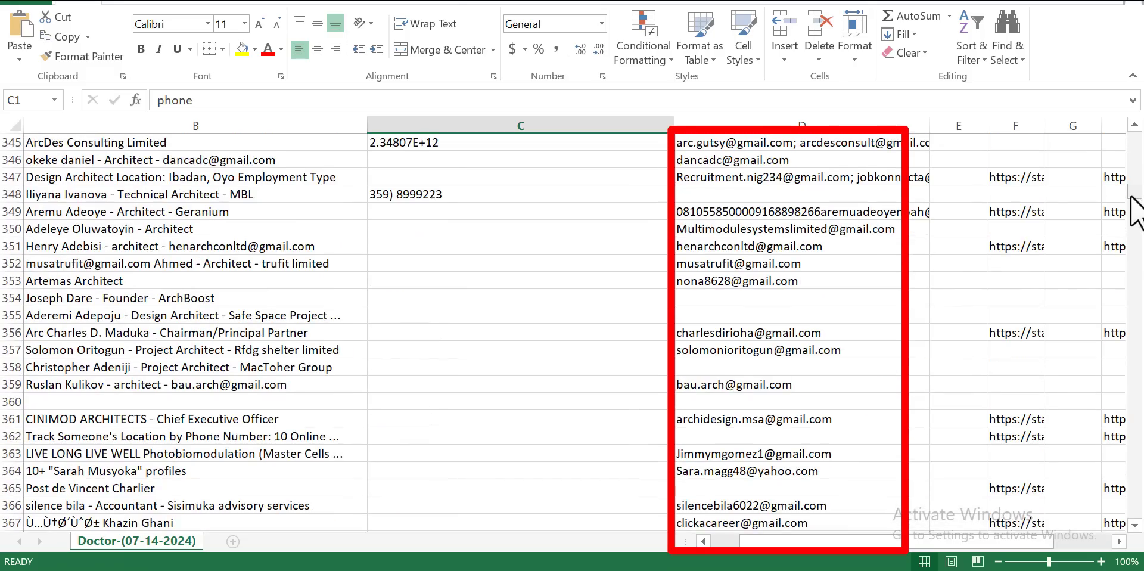
pyautogui.hotkey('ctrl', 'BackSpace')
pyautogui.press('Down')
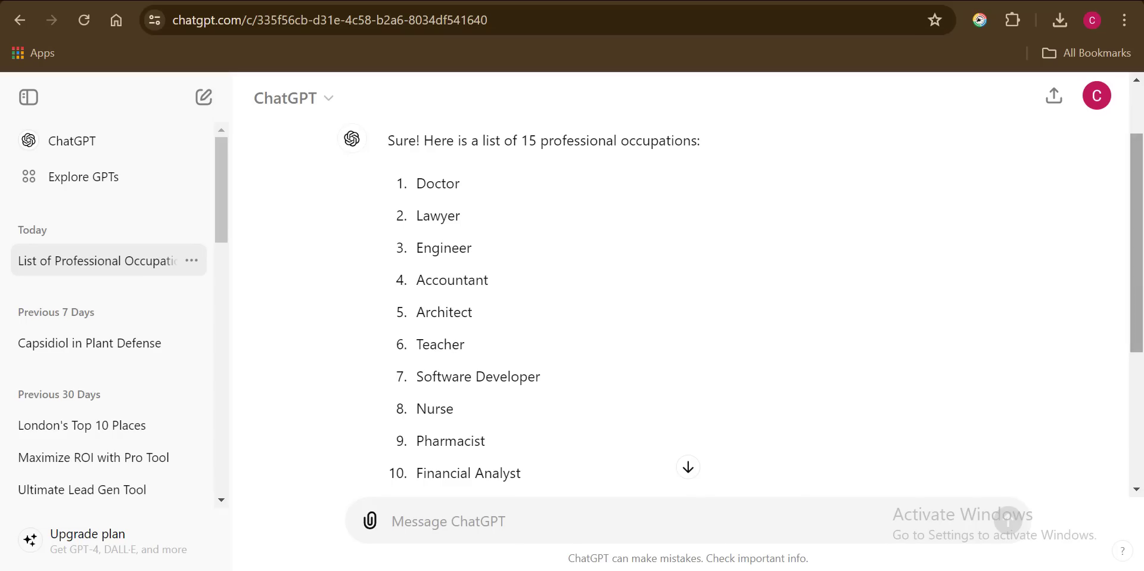
pyautogui.moveTo(1137, 277); pyautogui.dragTo(1141, 363)
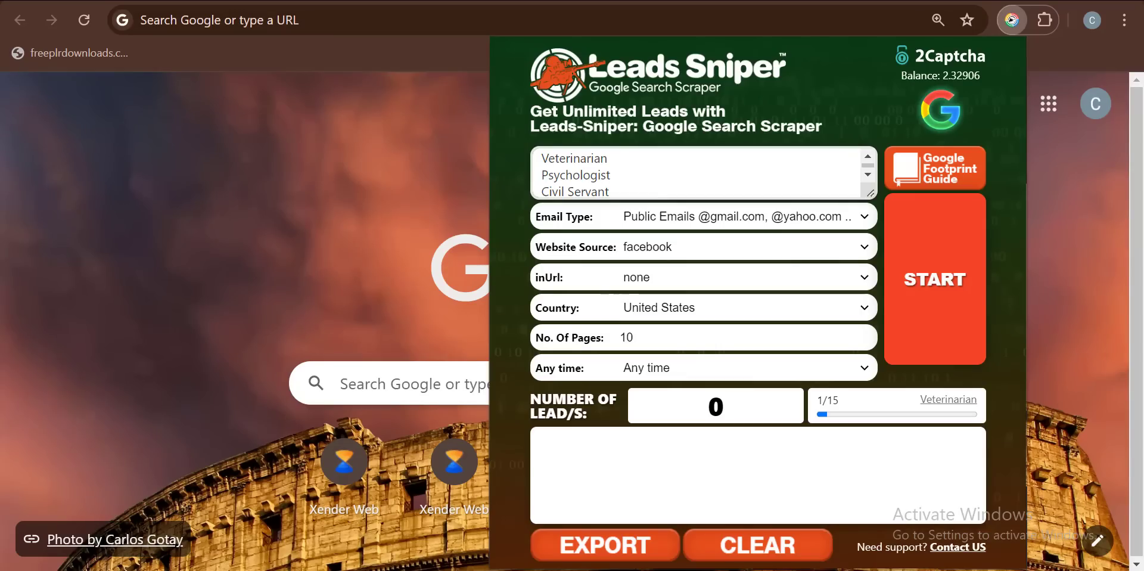
# - Set the website source to twitter in the Leads Sniper Google Search Scraper extension
pyautogui.click(692, 221)
pyautogui.click(760, 248)
pyautogui.click(803, 249)
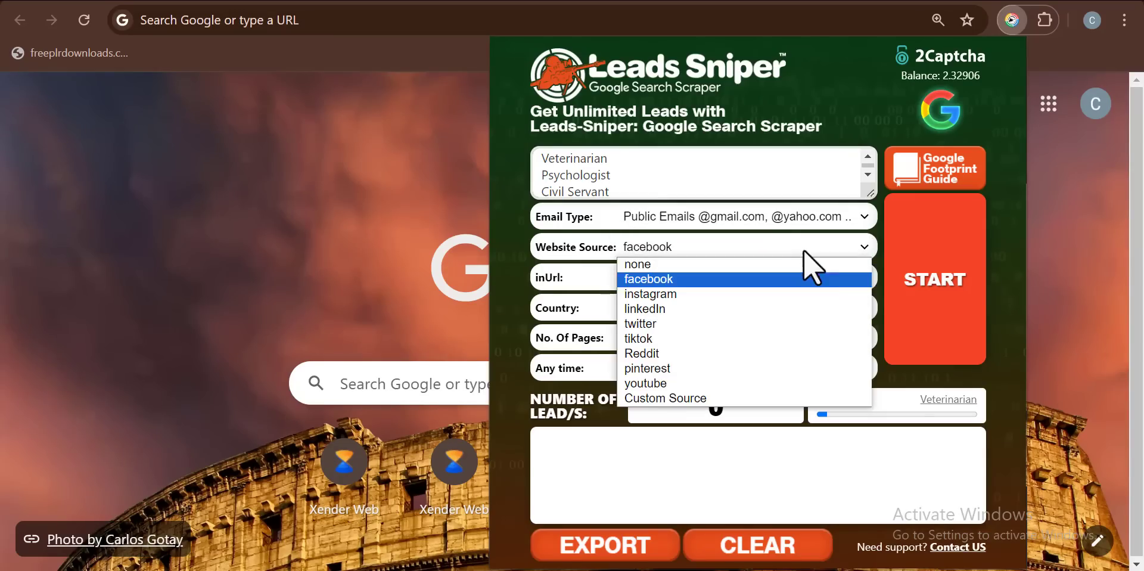
pyautogui.click(634, 324)
pyautogui.click(764, 307)
pyautogui.click(771, 308)
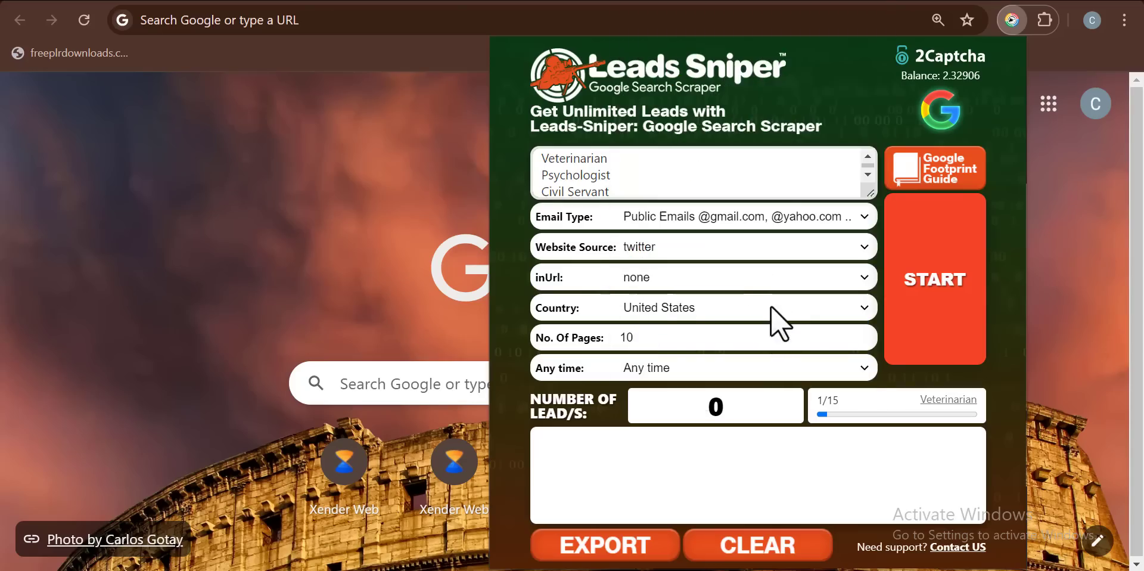
pyautogui.click(1012, 21)
pyautogui.click(1014, 29)
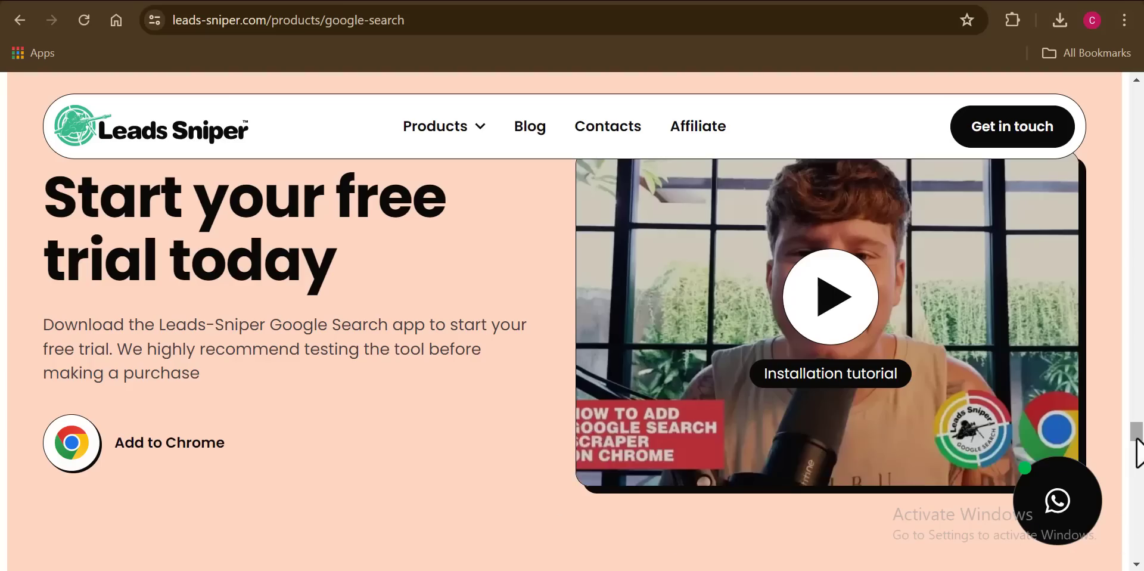
# - Examine the Google Search Scraper product page, from the introduction through its features, how it works and use cases
pyautogui.moveTo(1136, 436); pyautogui.dragTo(1133, 88)
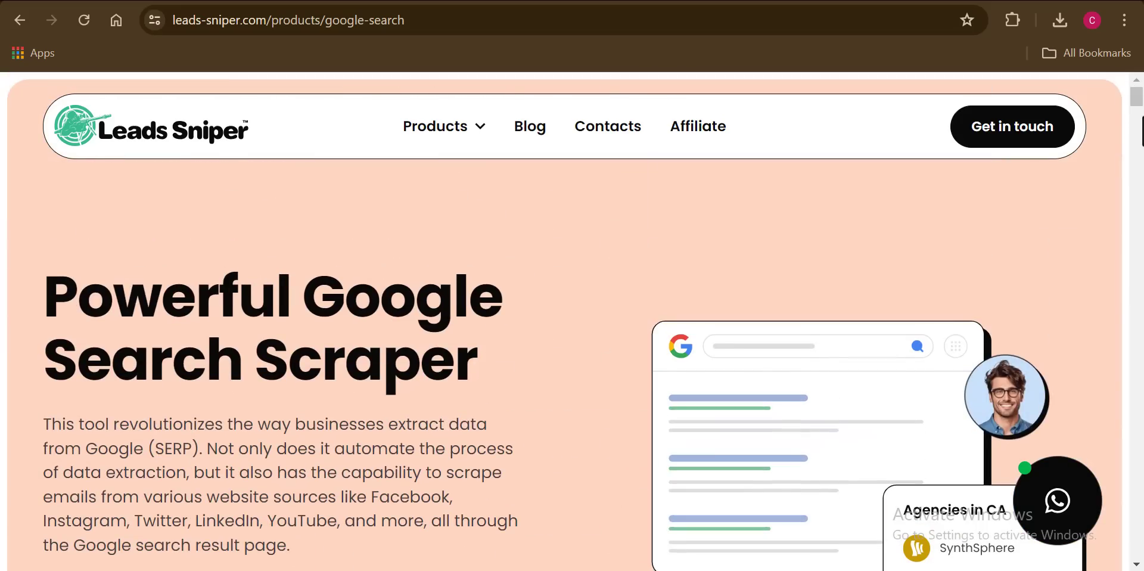
pyautogui.scroll(-1, 572, 322)
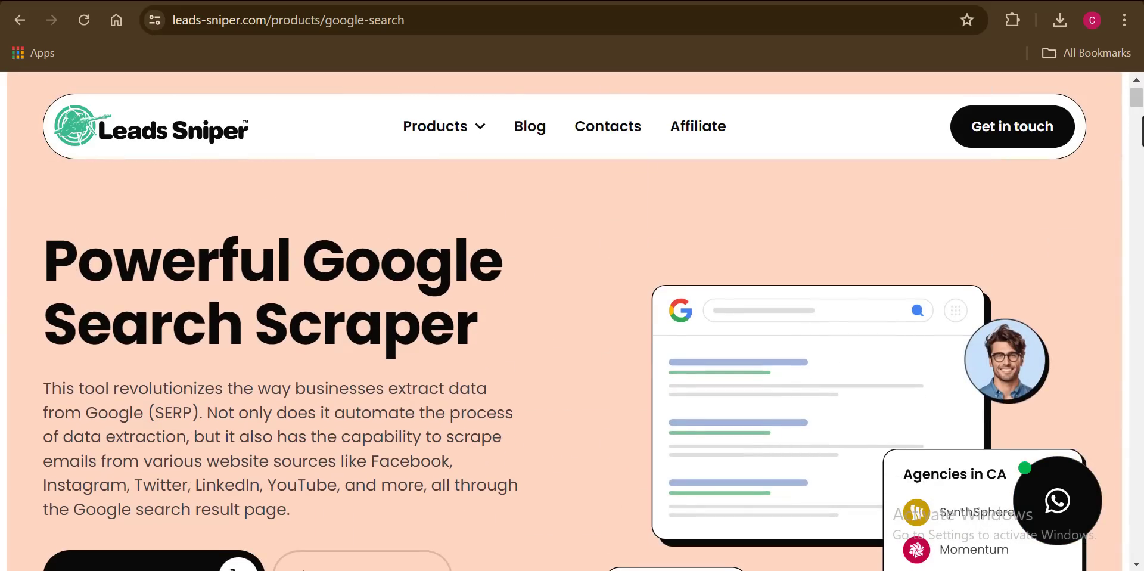
pyautogui.scroll(-3, 572, 322)
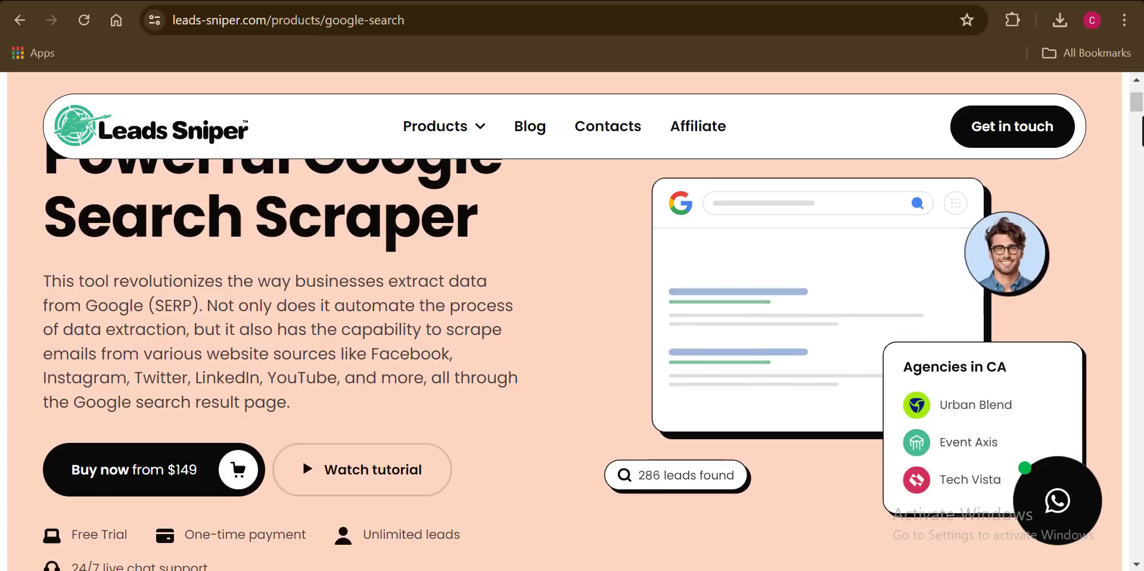
pyautogui.scroll(-3, 572, 322)
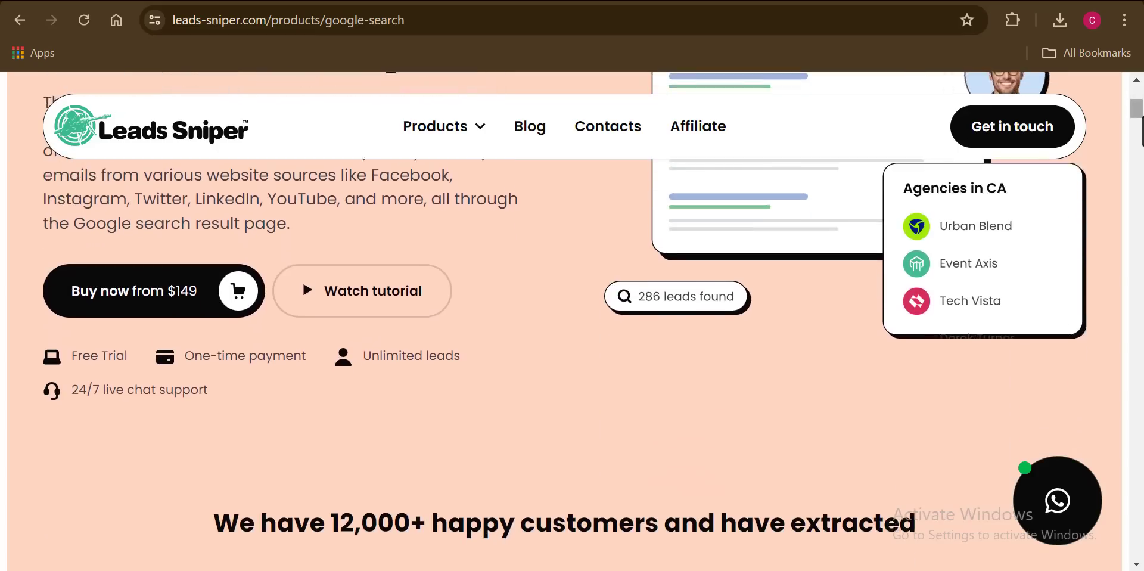
pyautogui.scroll(-4, 572, 322)
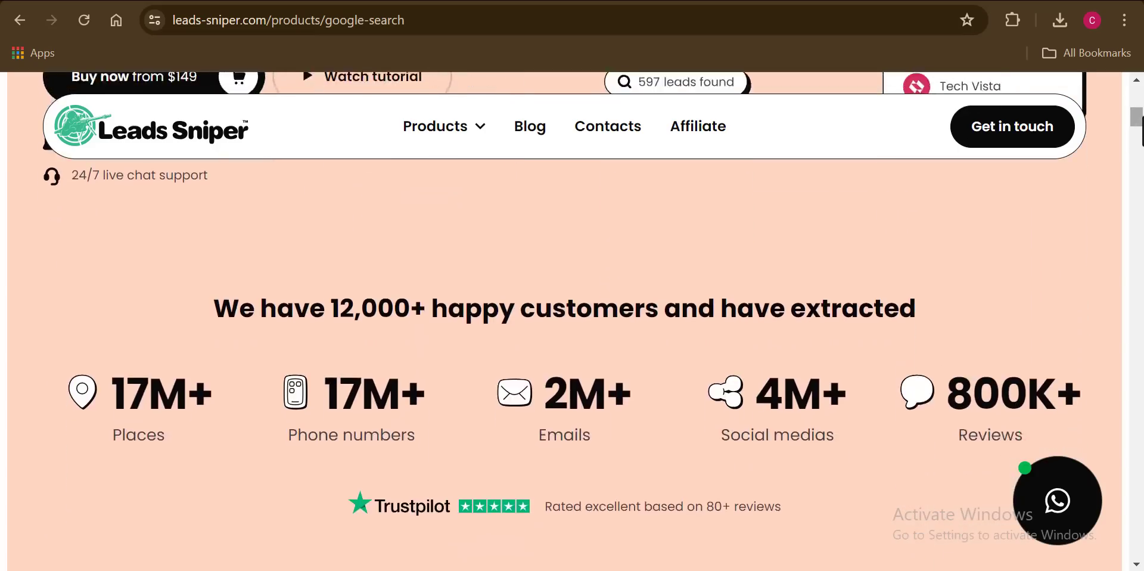
pyautogui.scroll(-3, 572, 322)
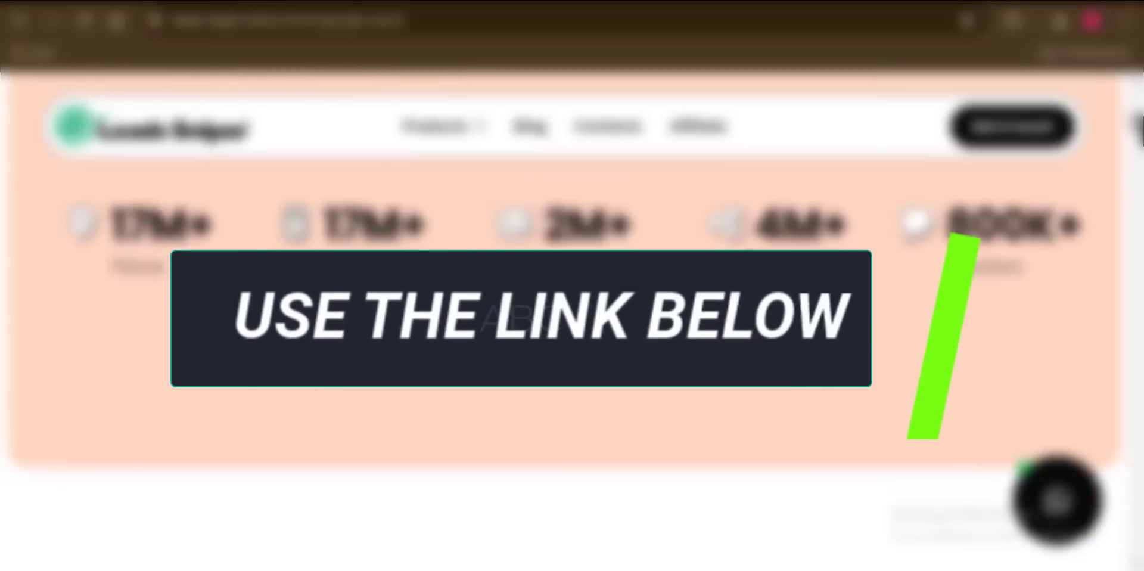
pyautogui.scroll(-7, 572, 321)
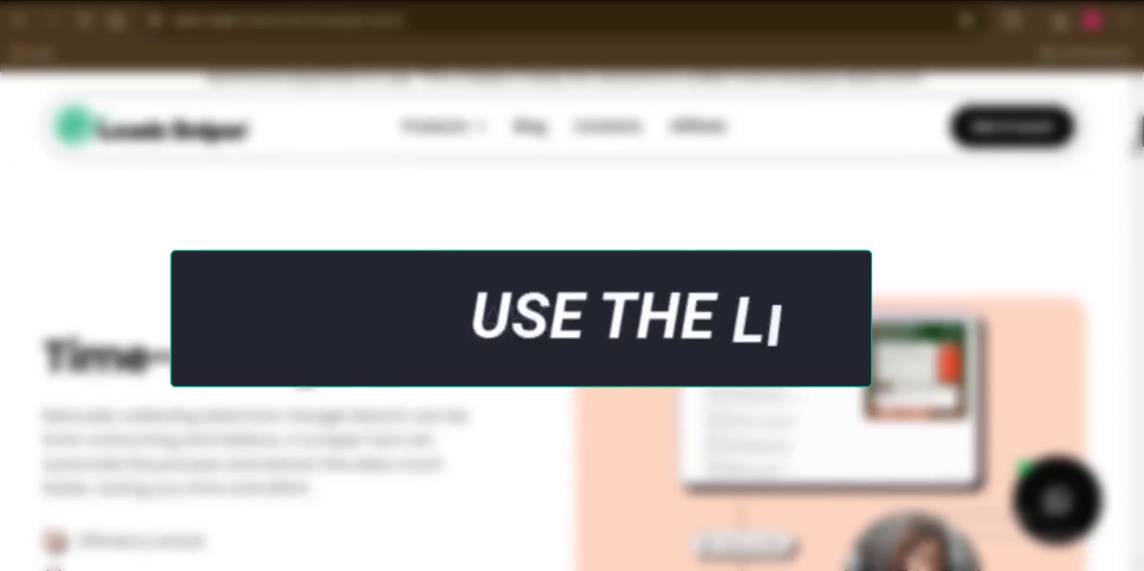
pyautogui.scroll(-2, 572, 322)
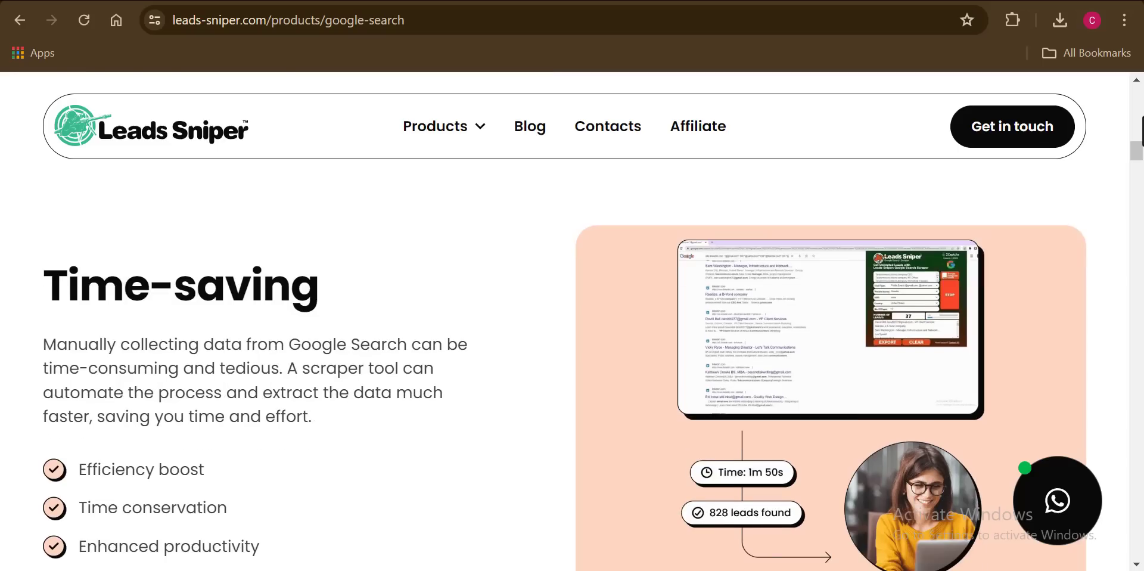
pyautogui.scroll(-1, 572, 322)
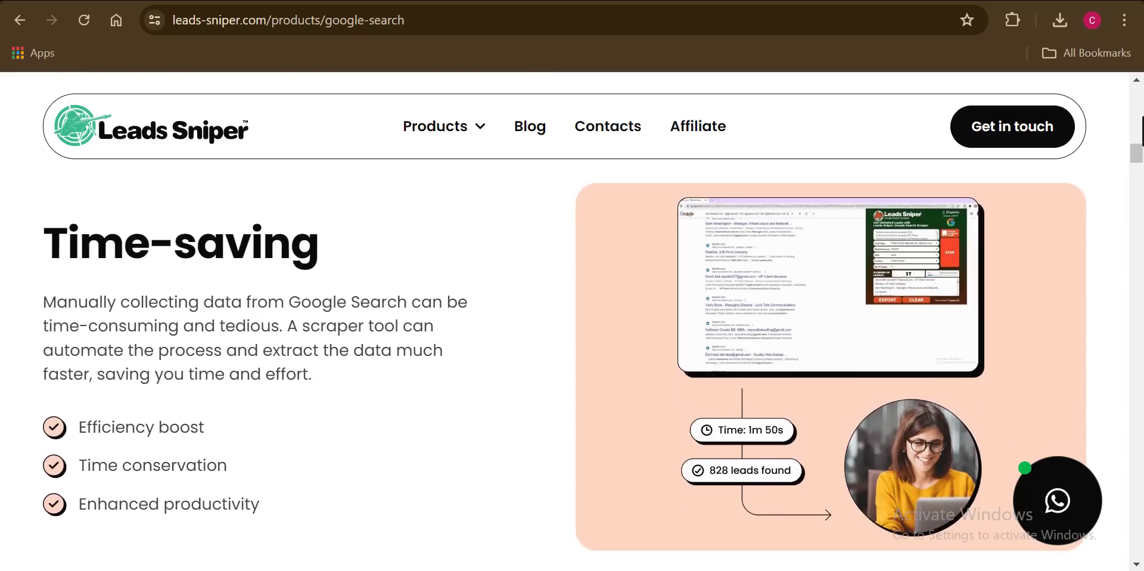
pyautogui.scroll(-1, 572, 321)
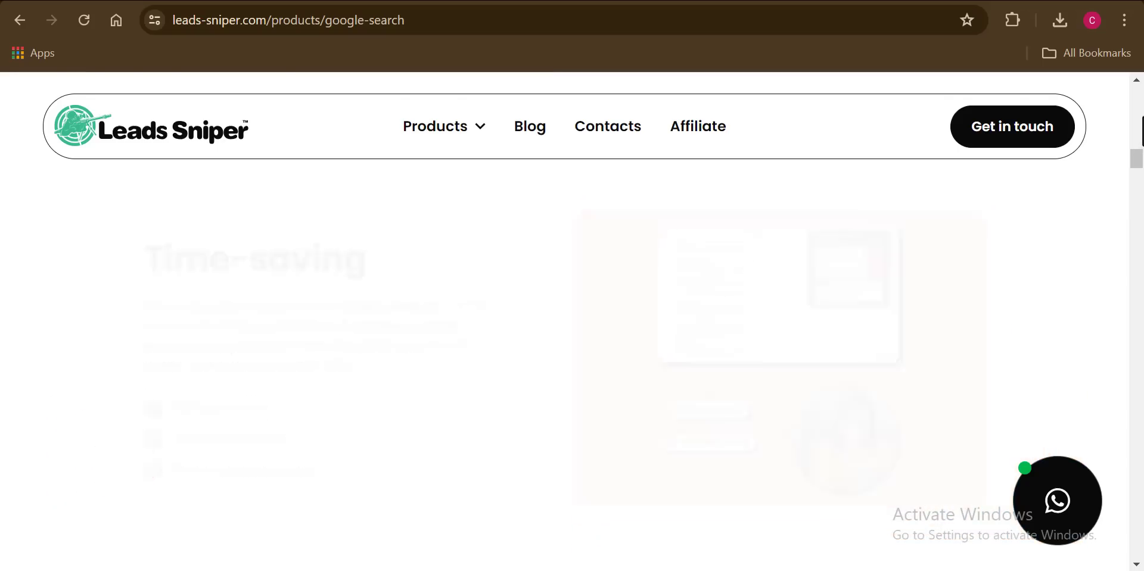
pyautogui.scroll(-2, 572, 321)
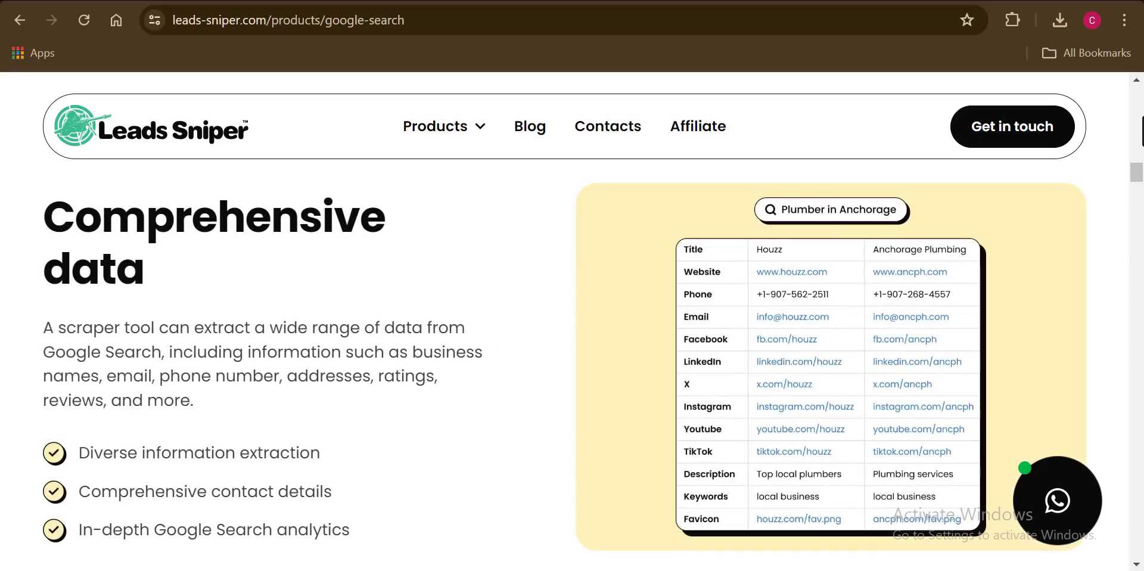
pyautogui.scroll(-5, 572, 322)
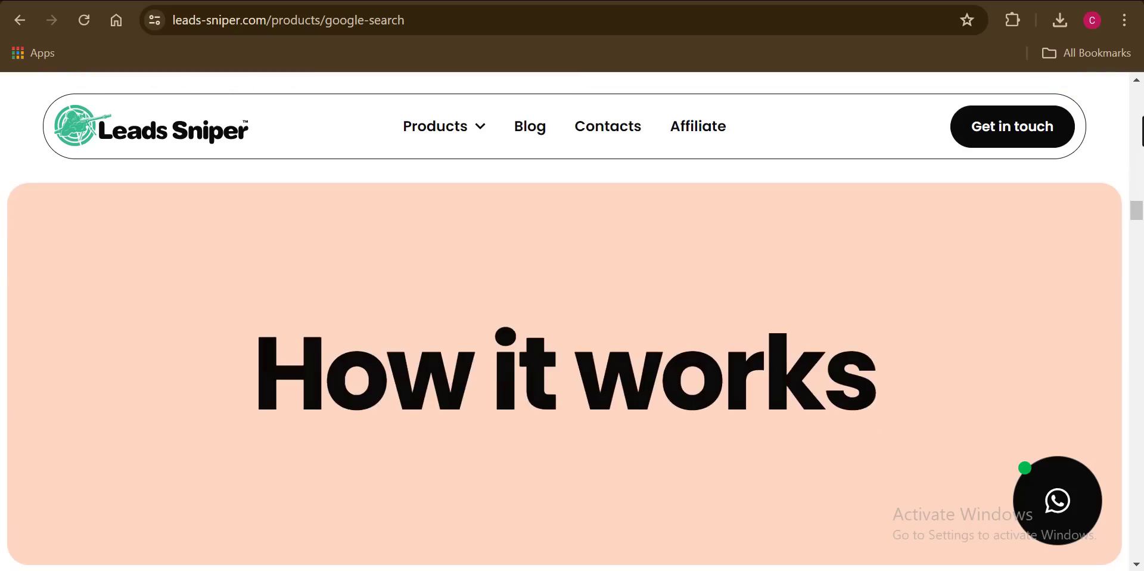
pyautogui.scroll(-3, 572, 322)
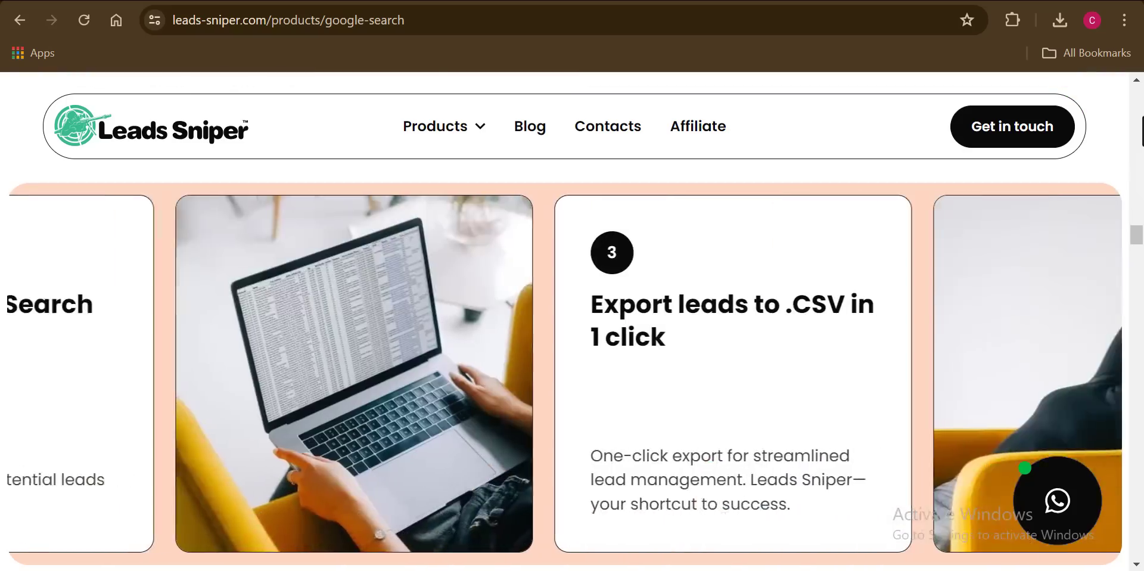
pyautogui.scroll(-4, 572, 322)
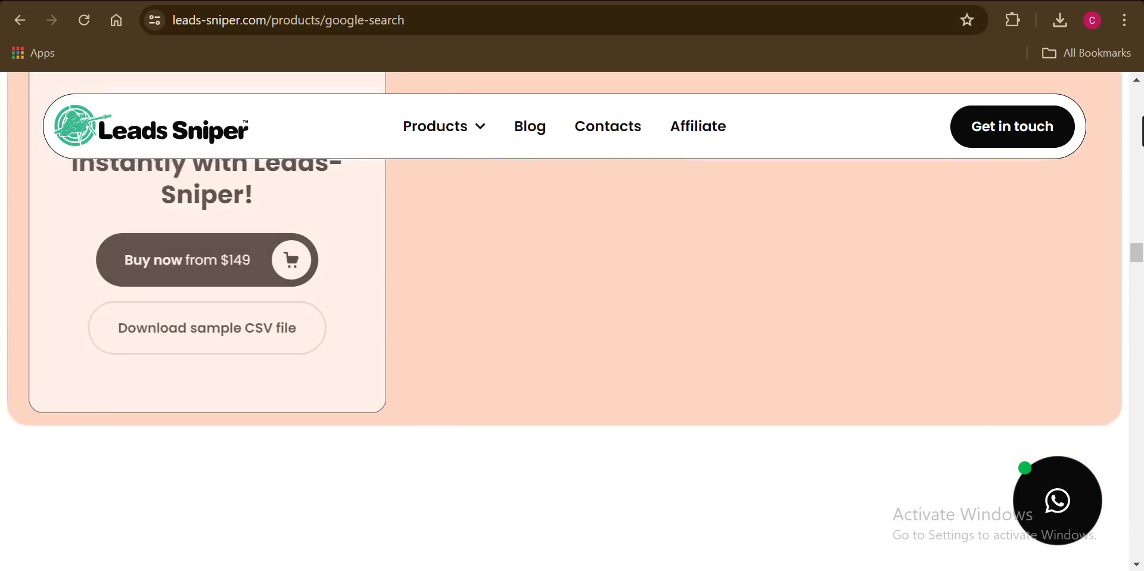
pyautogui.scroll(-5, 572, 322)
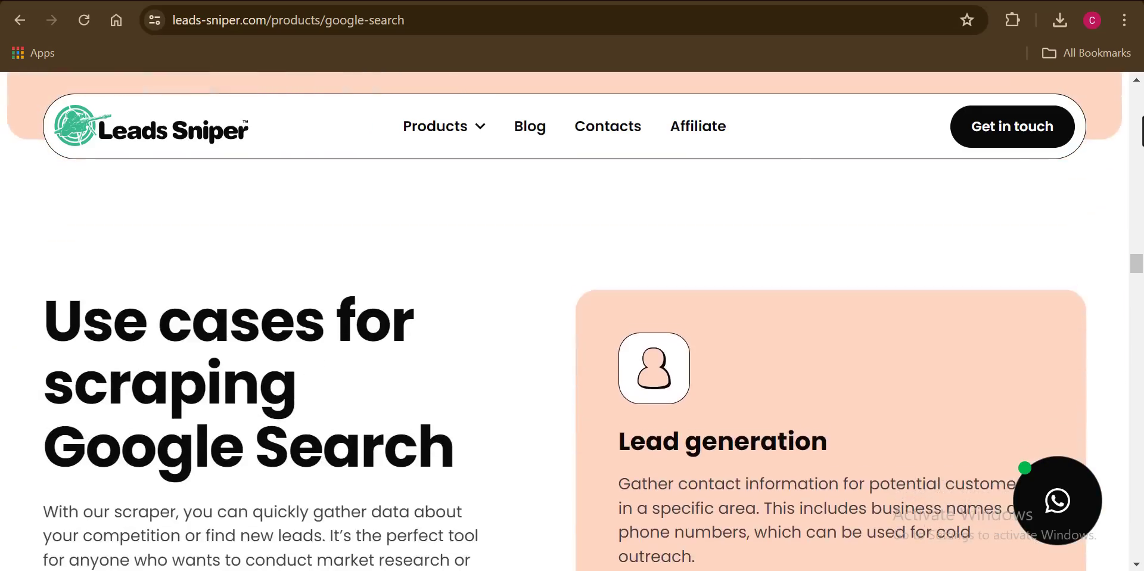
pyautogui.scroll(-8, 946, 316)
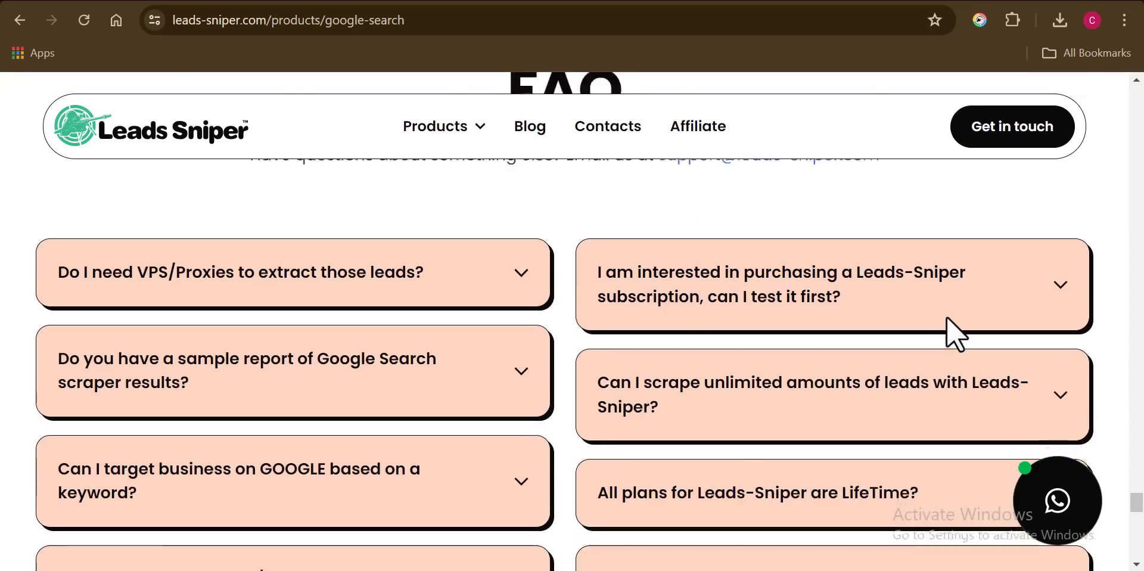
# - Read the FAQ answers about lifetime plans and the amount of emails found per extracted lead
pyautogui.scroll(-1, 946, 317)
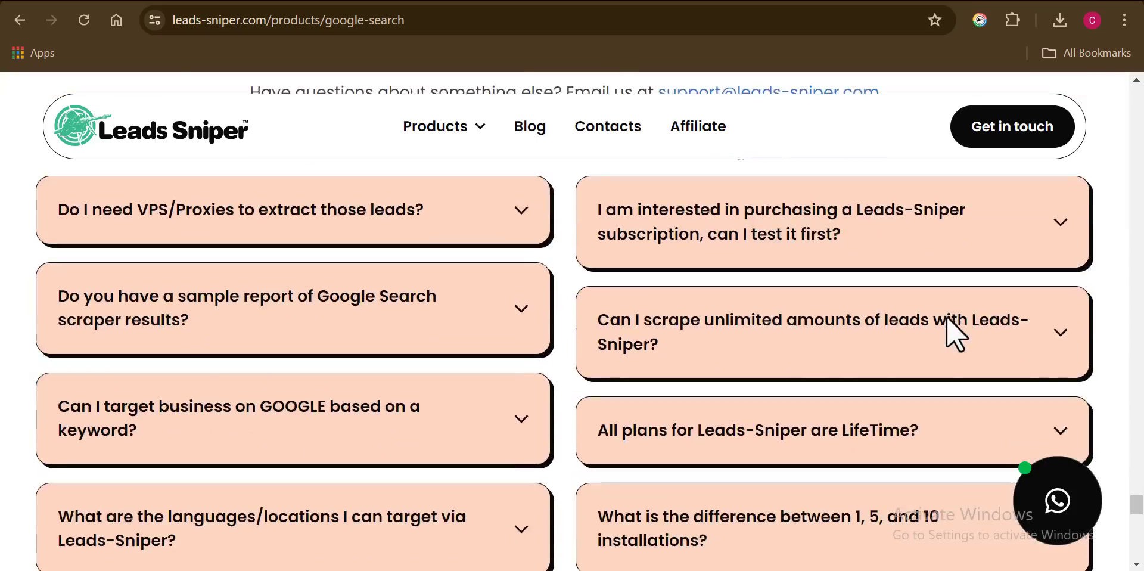
pyautogui.scroll(-3, 947, 316)
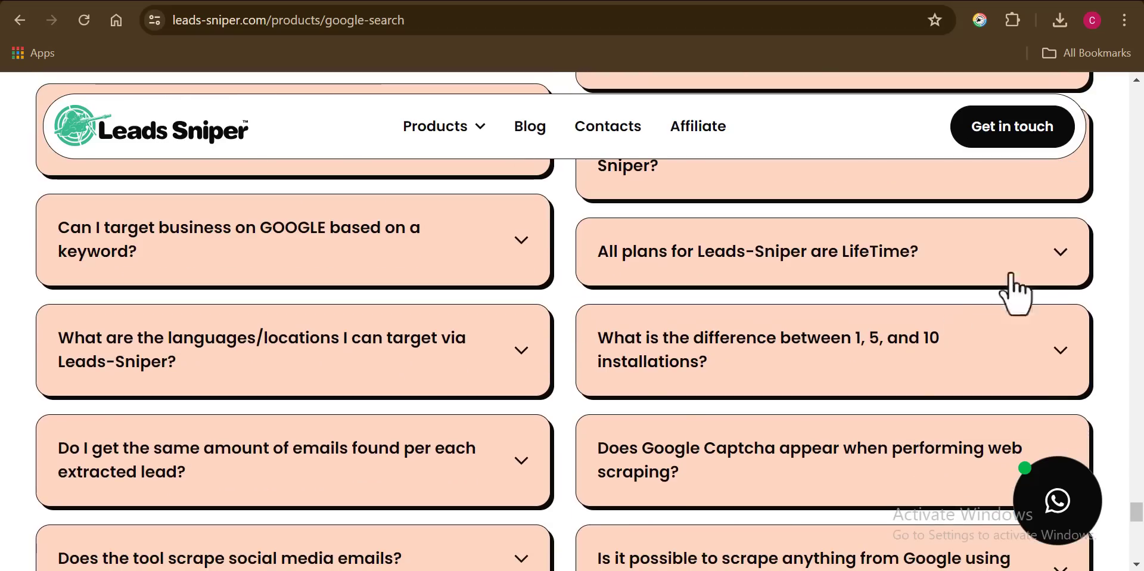
pyautogui.click(1061, 251)
pyautogui.scroll(-1, 856, 302)
pyautogui.scroll(-1, 862, 319)
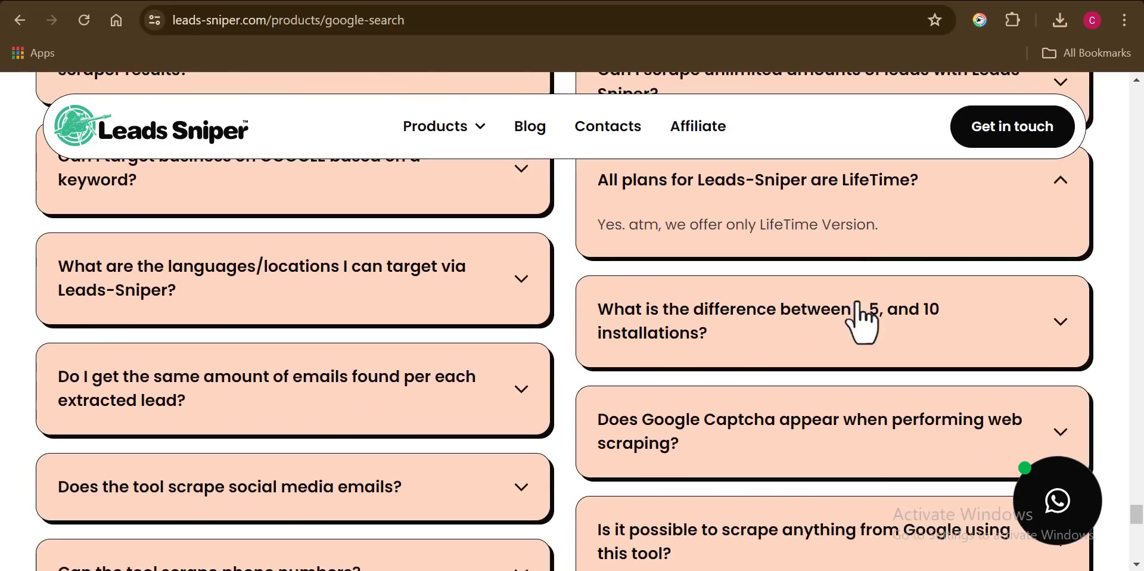
pyautogui.click(531, 409)
pyautogui.scroll(-2, 532, 410)
pyautogui.scroll(-5, 532, 411)
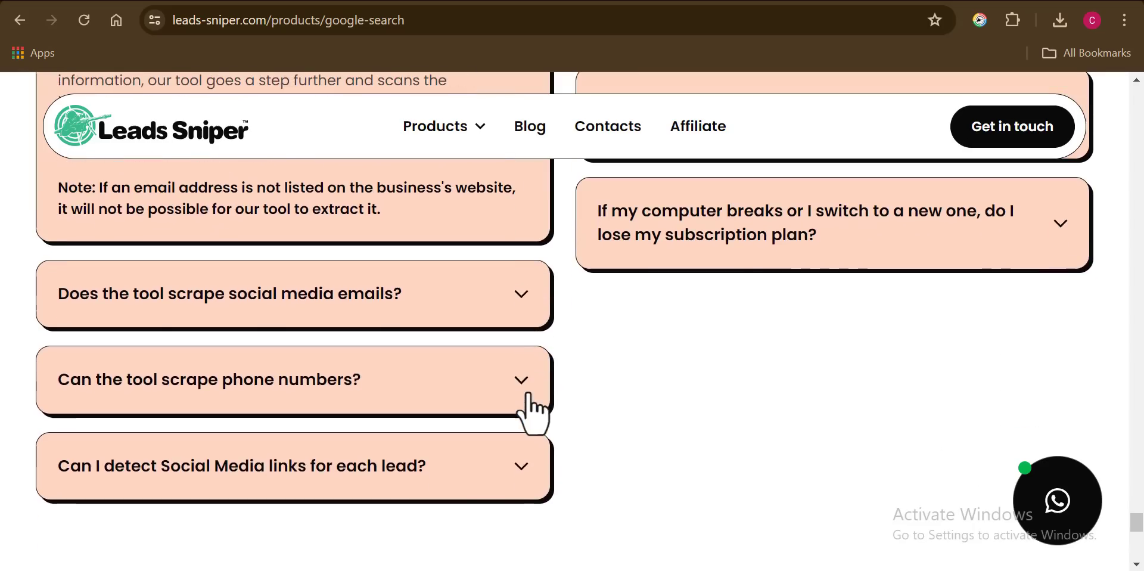
# - Read the FAQ answer on whether the tool can scrape phone numbers
pyautogui.click(519, 295)
pyautogui.moveTo(94, 381); pyautogui.dragTo(146, 359)
pyautogui.click(268, 393)
pyautogui.click(307, 396)
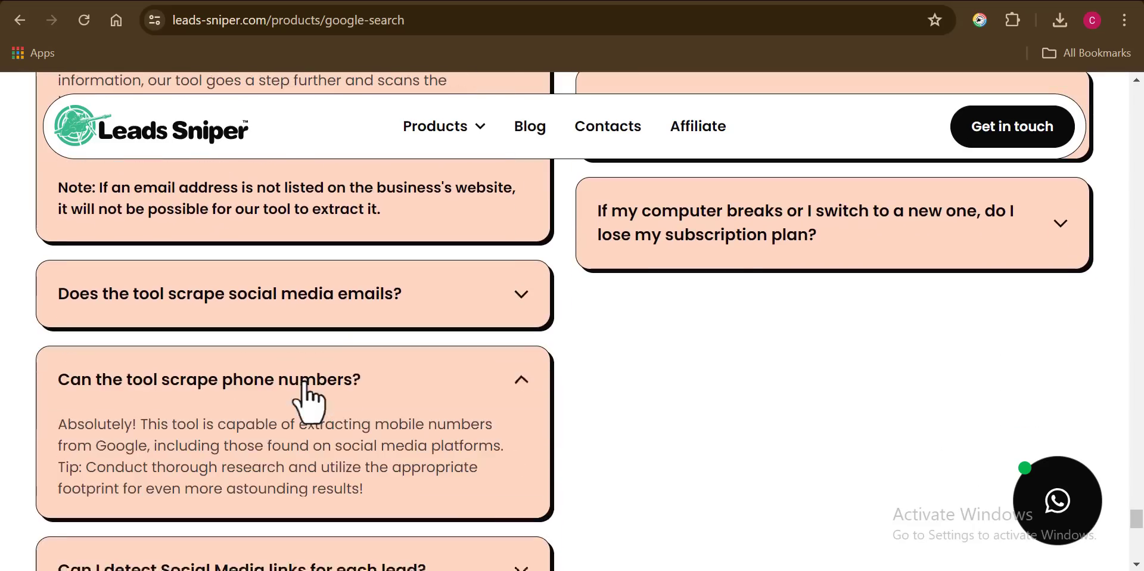
pyautogui.scroll(-1, 376, 345)
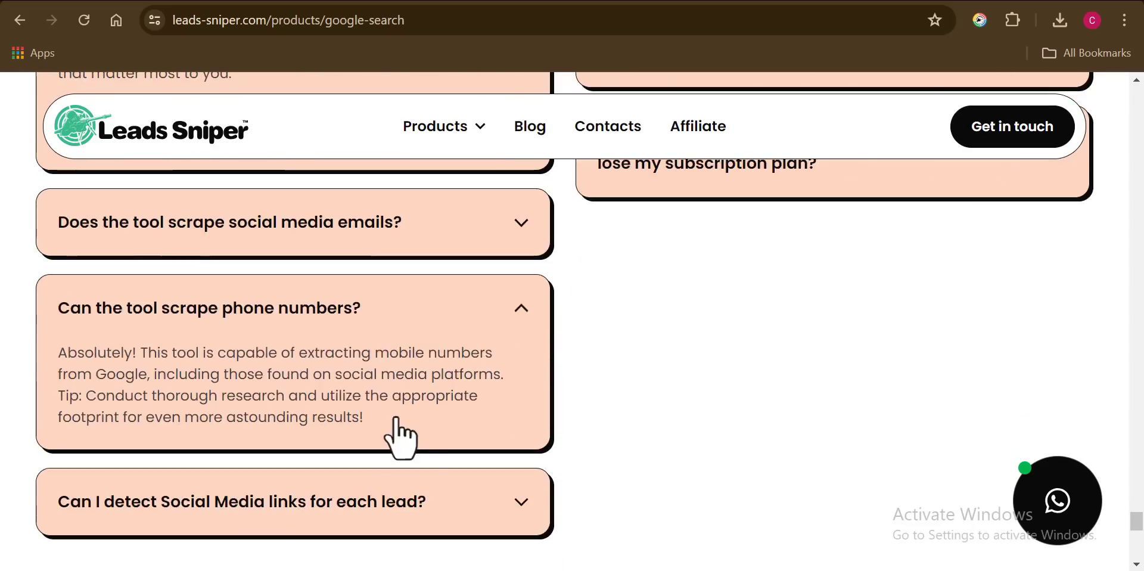
# - Return to the free trial section of the product page and open the instructions for adding the scraper to Chrome
pyautogui.scroll(6, 398, 437)
pyautogui.scroll(8, 435, 470)
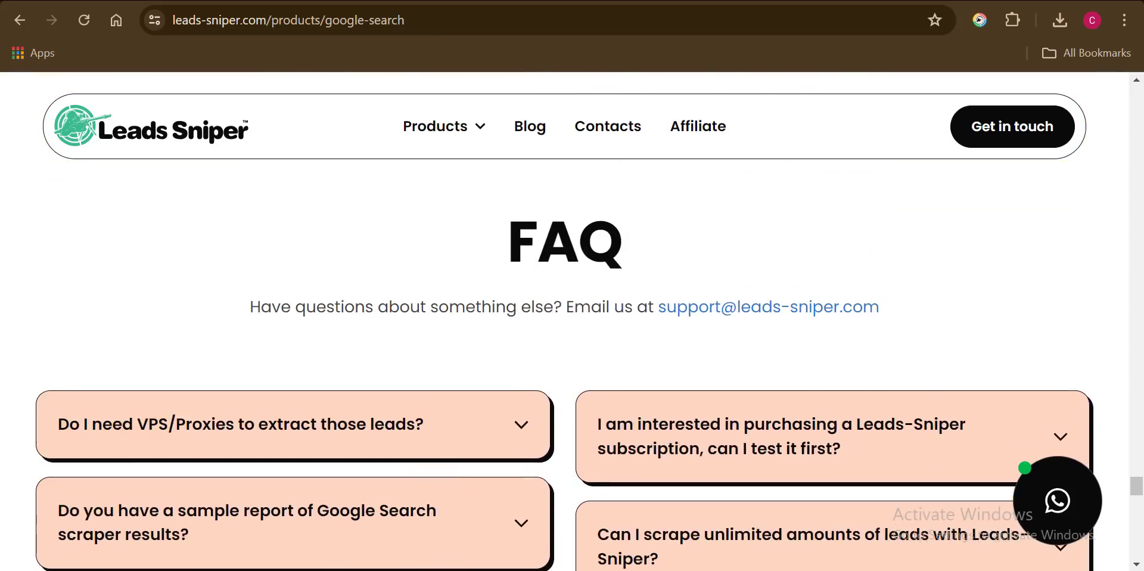
pyautogui.scroll(8, 565, 322)
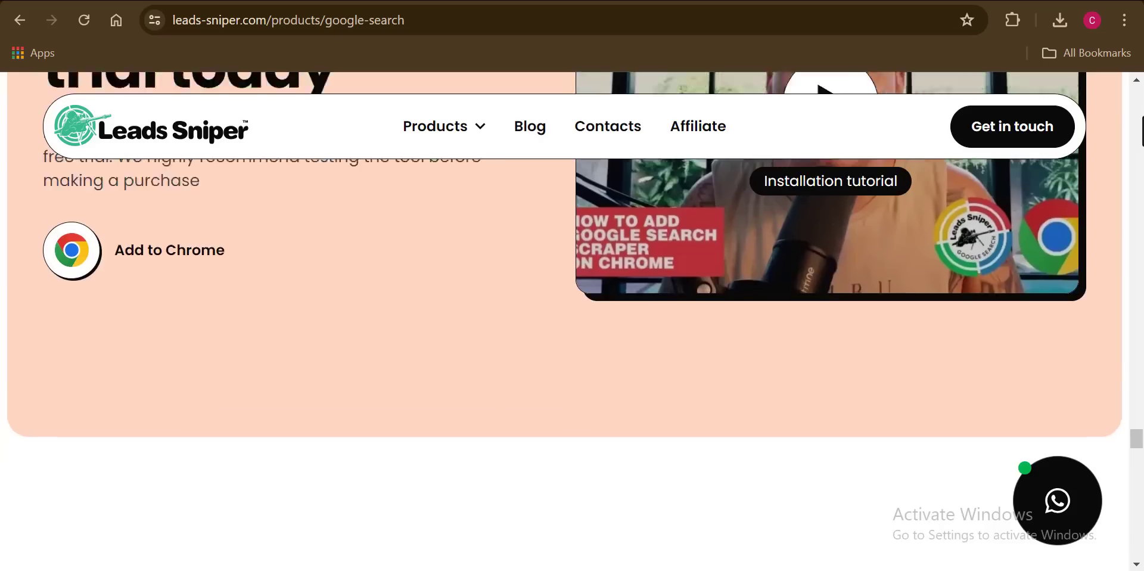
pyautogui.scroll(1, 565, 322)
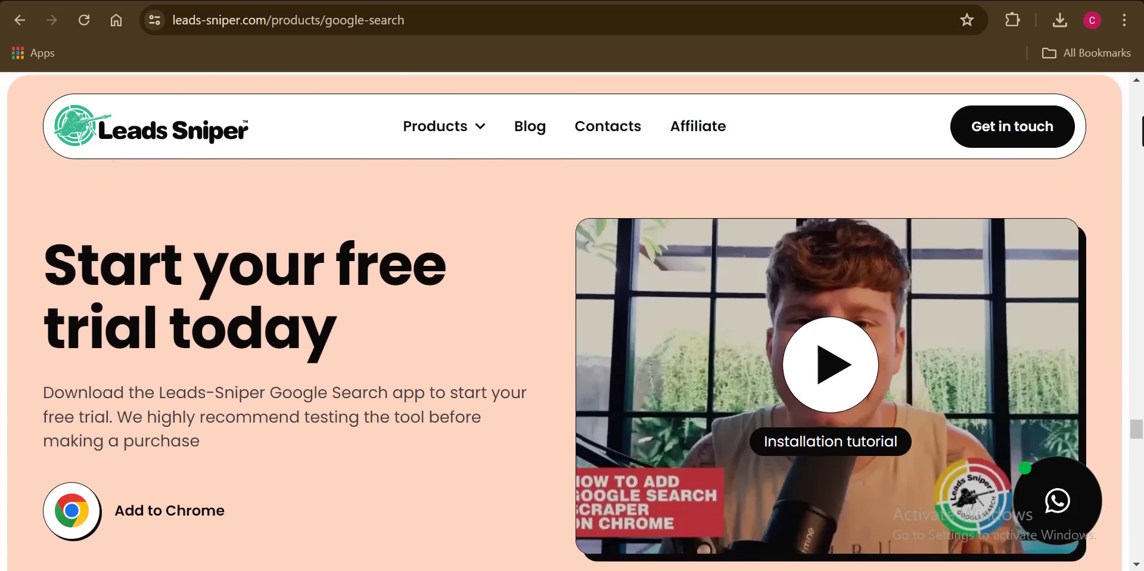
pyautogui.scroll(-1, 565, 322)
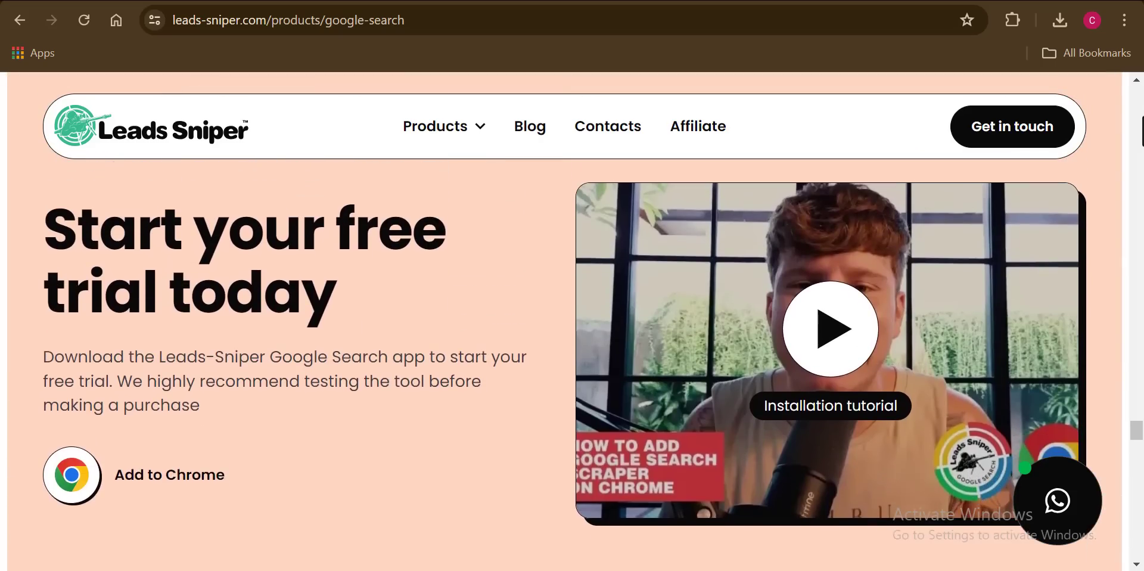
pyautogui.click(192, 480)
# - Read the scraper's installation instructions, from downloading and unzipping the file through enabling Developer mode
pyautogui.scroll(-5, 1140, 128)
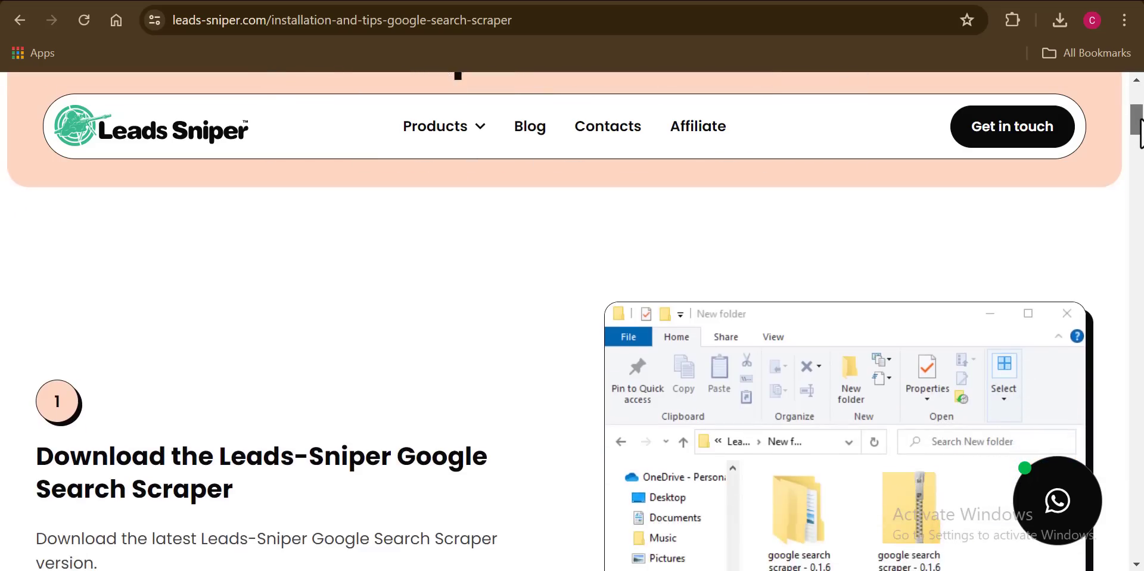
pyautogui.scroll(-2, 1140, 128)
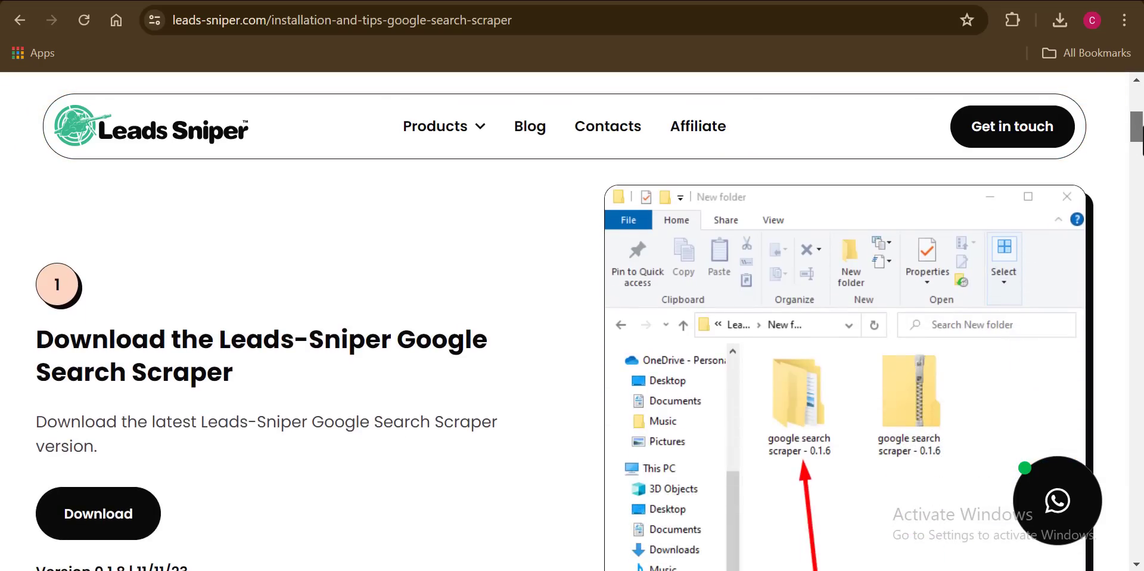
pyautogui.scroll(-10, 573, 322)
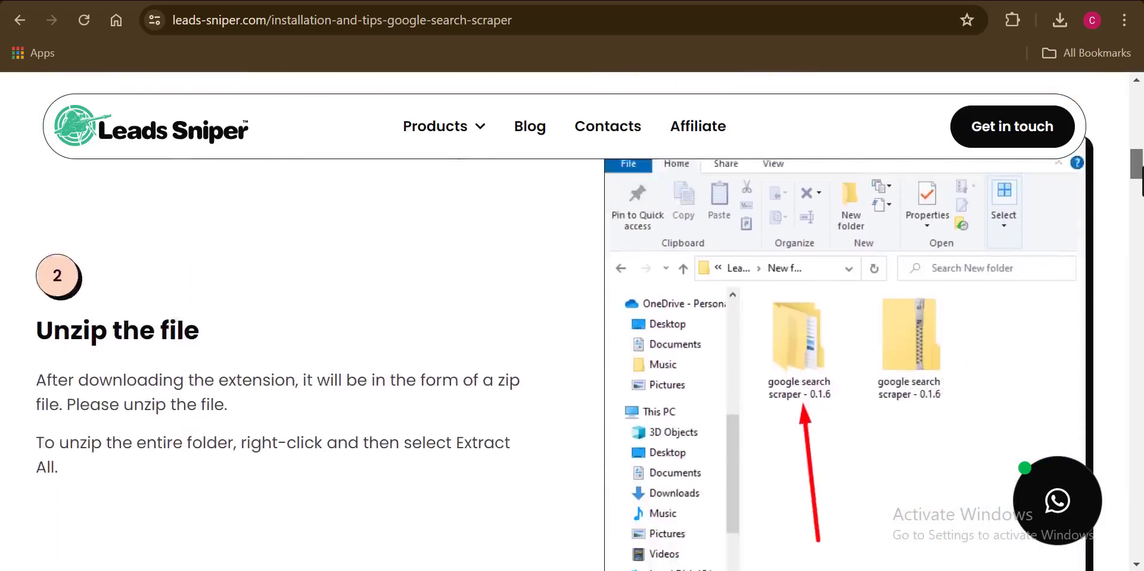
pyautogui.scroll(-5, 573, 322)
pyautogui.scroll(-16, 573, 322)
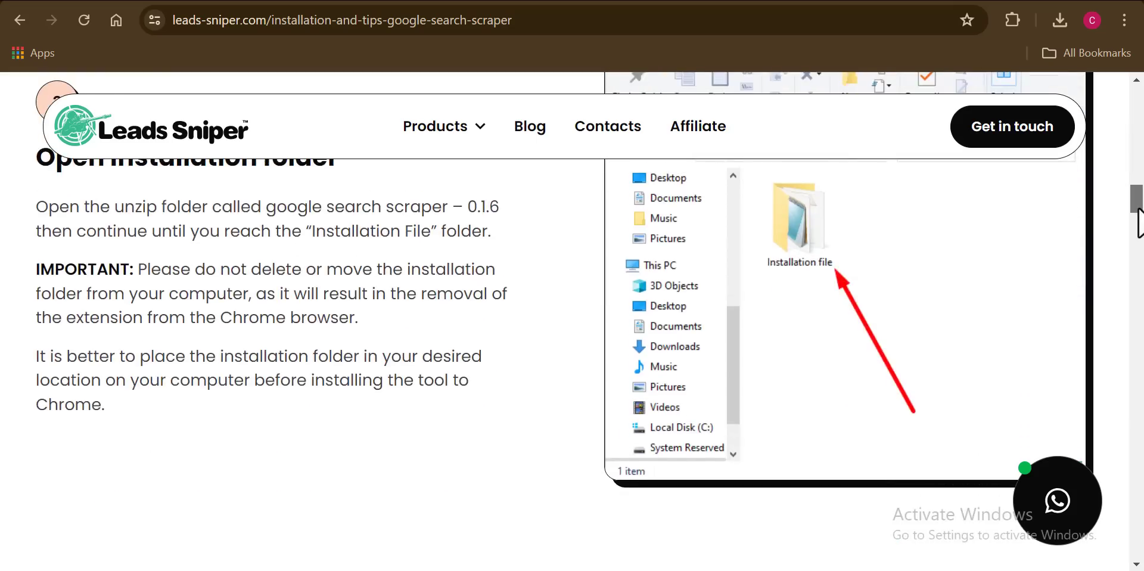
pyautogui.scroll(-15, 1141, 257)
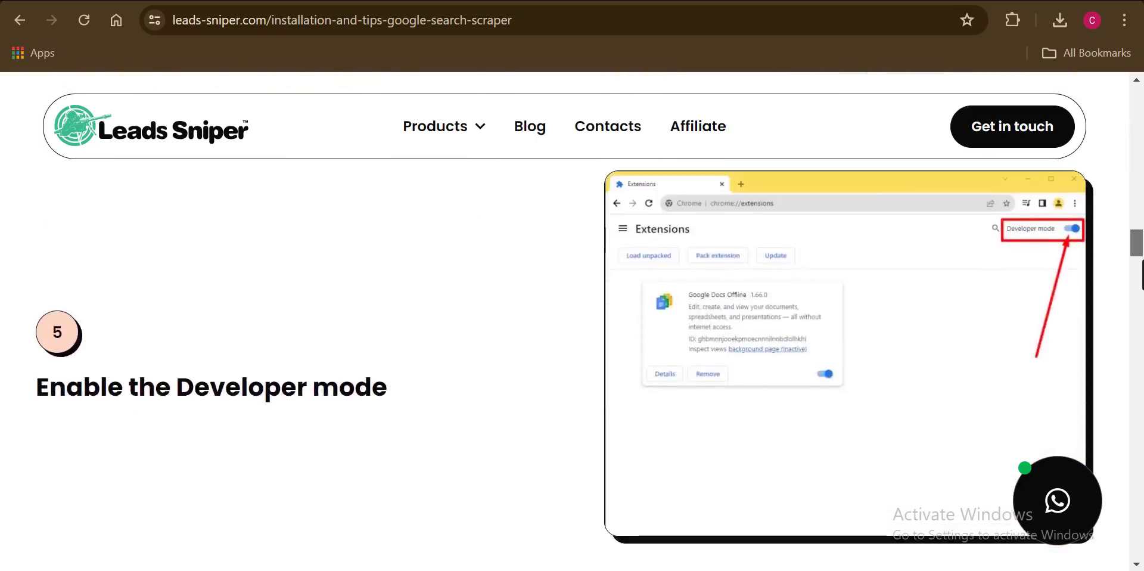
# - Download the Google Search Scraper from the first installation step and extract the google-search-scraper-0.1.8 archive into the Downloads folder
pyautogui.moveTo(1139, 289); pyautogui.dragTo(1142, 142)
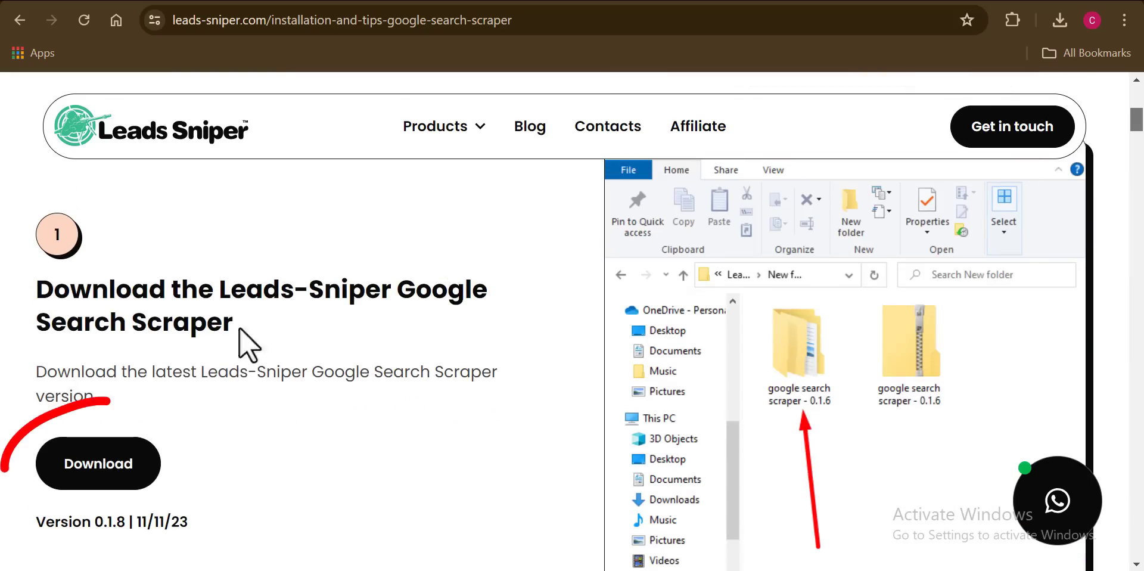
pyautogui.click(98, 474)
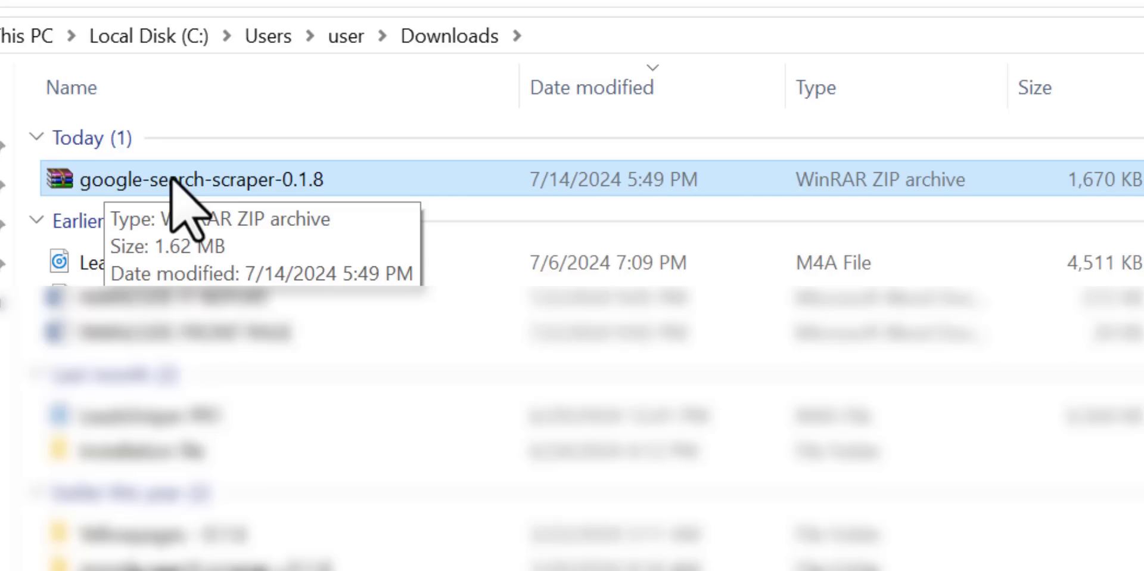
pyautogui.rightClick(194, 179)
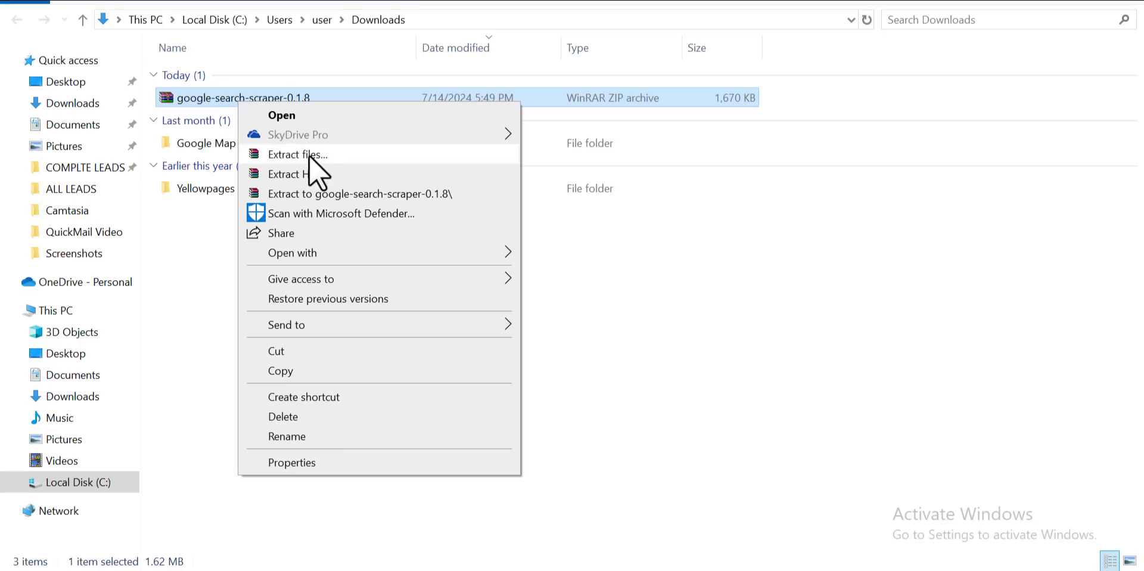
pyautogui.click(317, 173)
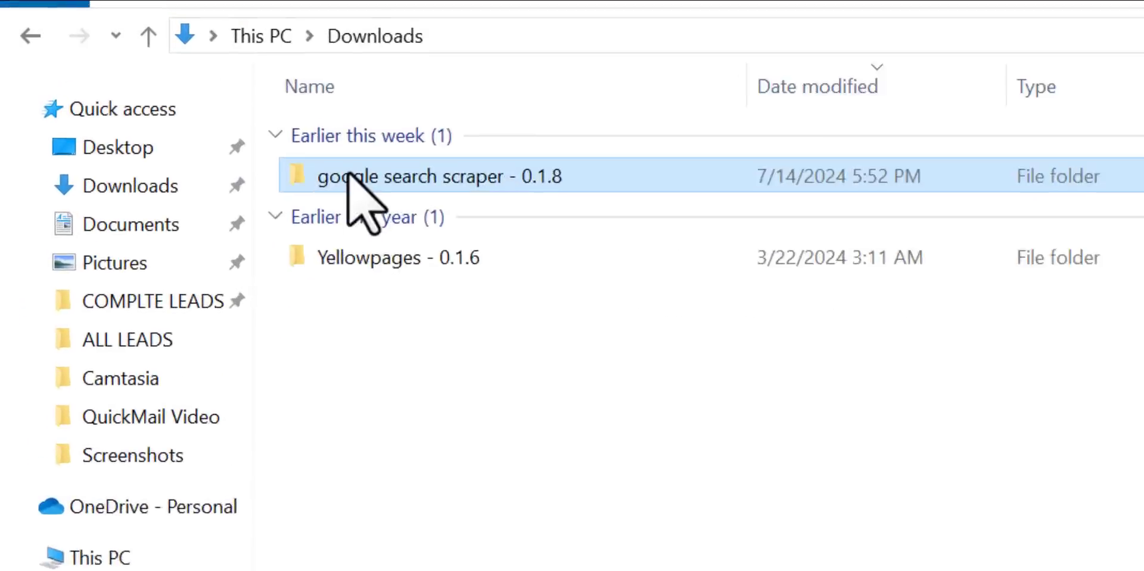
# - Inspect the contents of the extracted google search scraper - 0.1.8 folder and return to the Chrome installation page
pyautogui.doubleClick(348, 175)
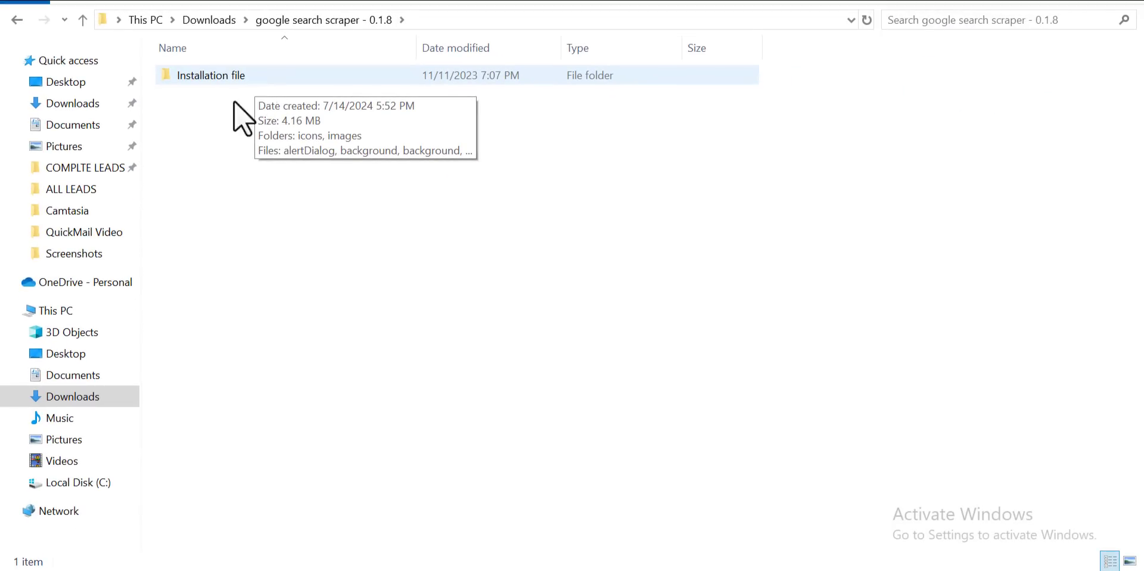
pyautogui.hotkey('alt', 'Tab')
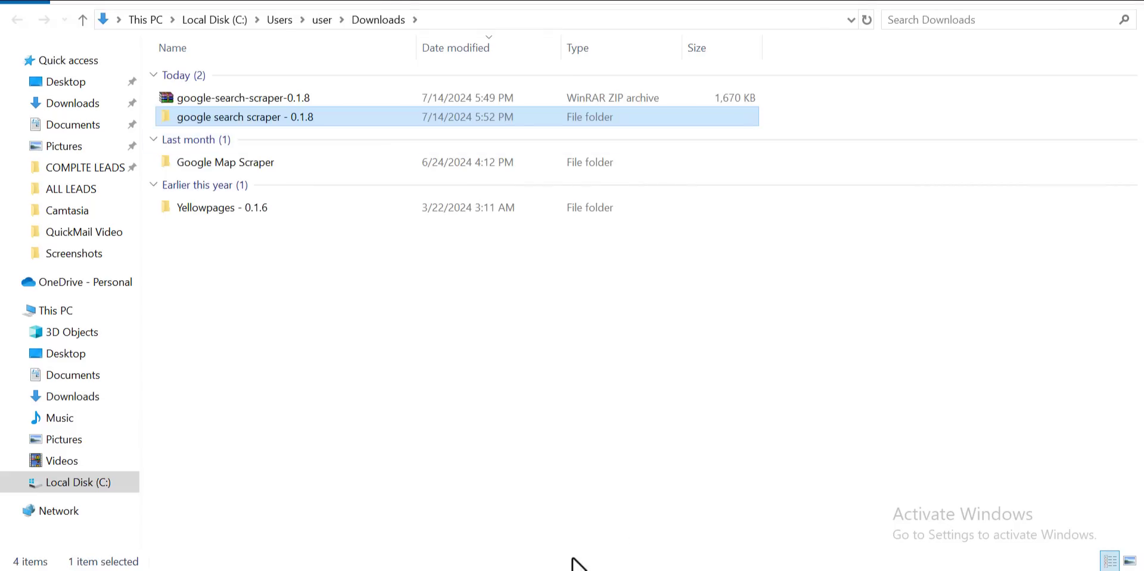
pyautogui.click(630, 503)
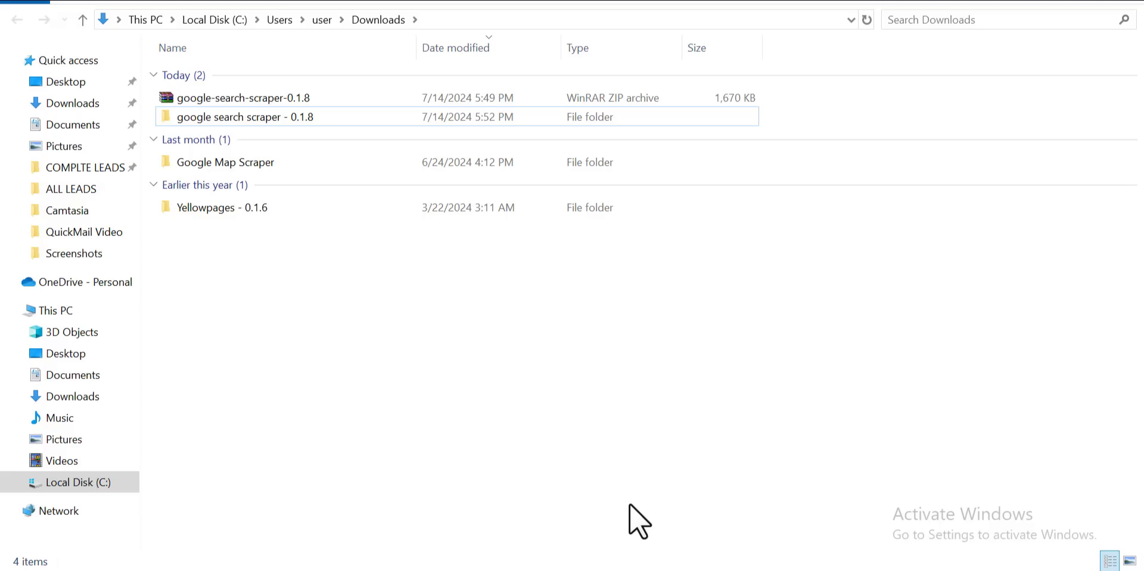
pyautogui.hotkey('alt', 'Tab')
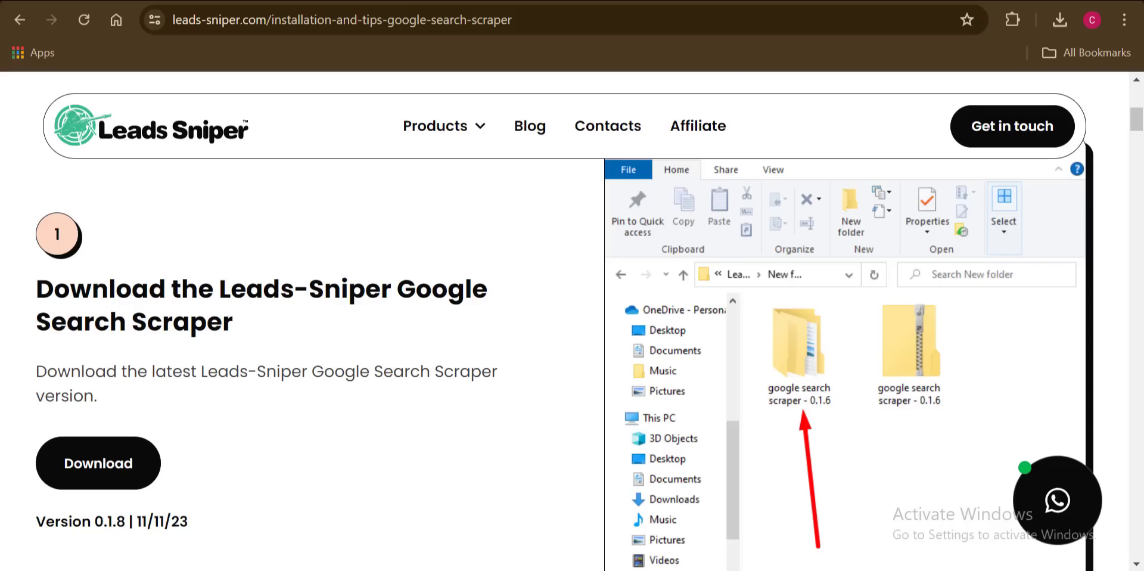
# - Open Chrome's extension management page in a new tab
pyautogui.click(270, 2)
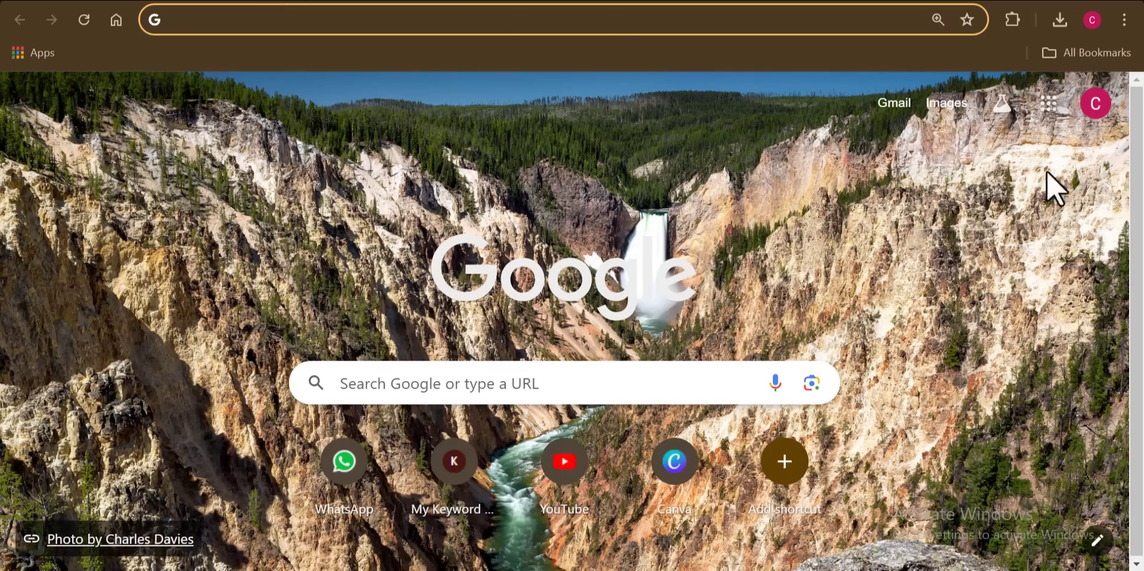
pyautogui.click(1127, 25)
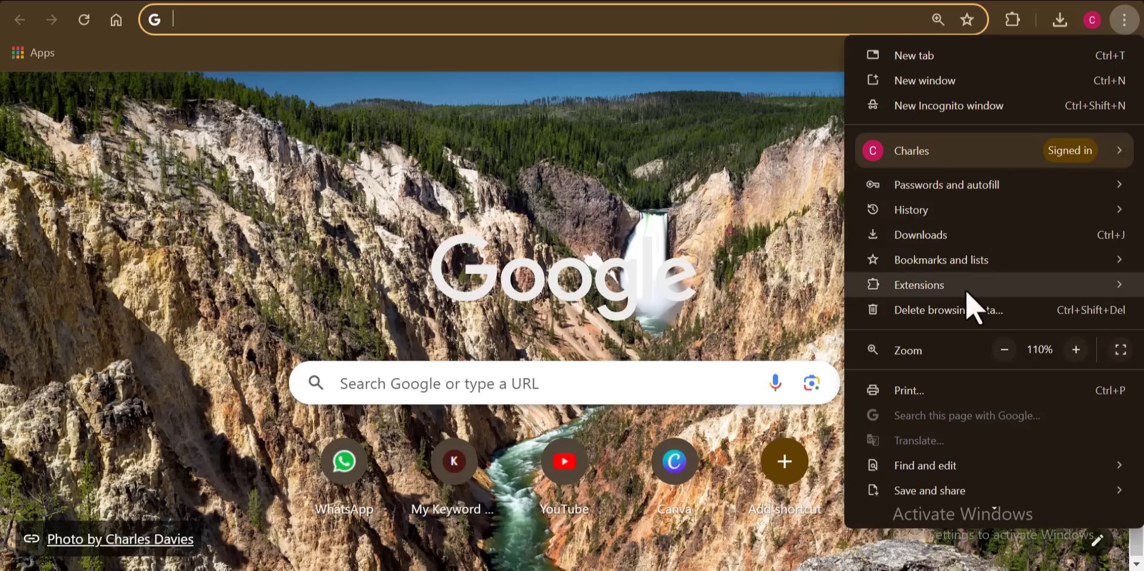
pyautogui.moveTo(967, 292)
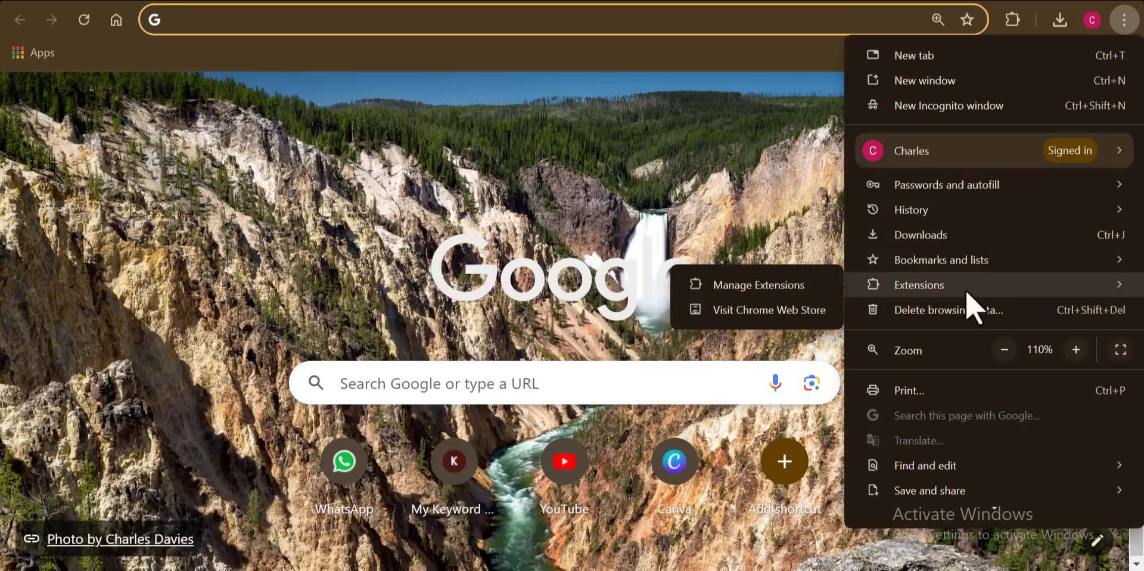
pyautogui.click(750, 286)
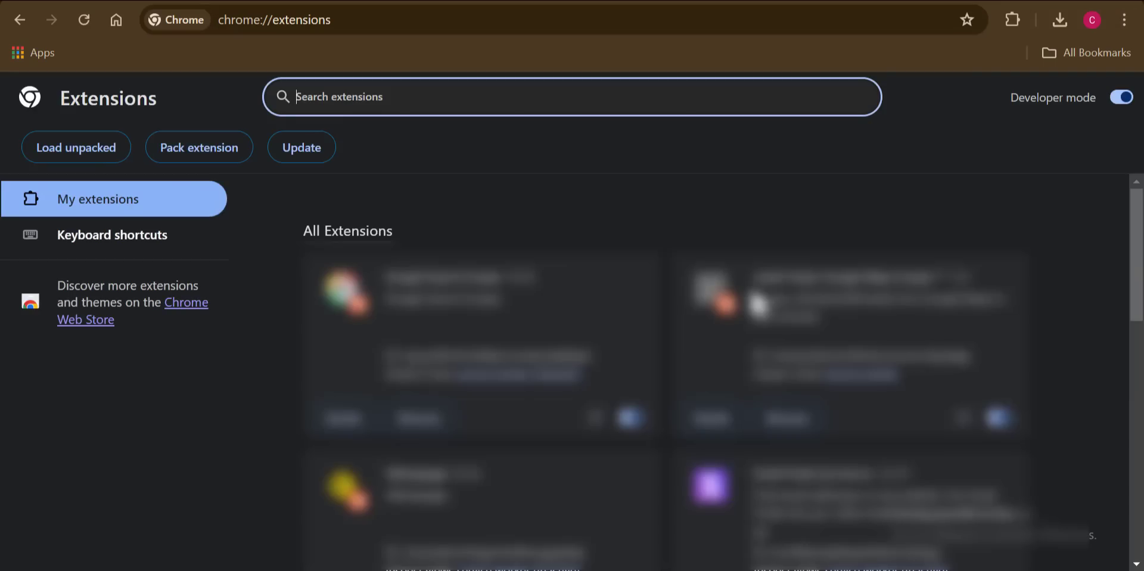
# - Switch Developer mode off and back on for Chrome's extensions
pyautogui.click(850, 214)
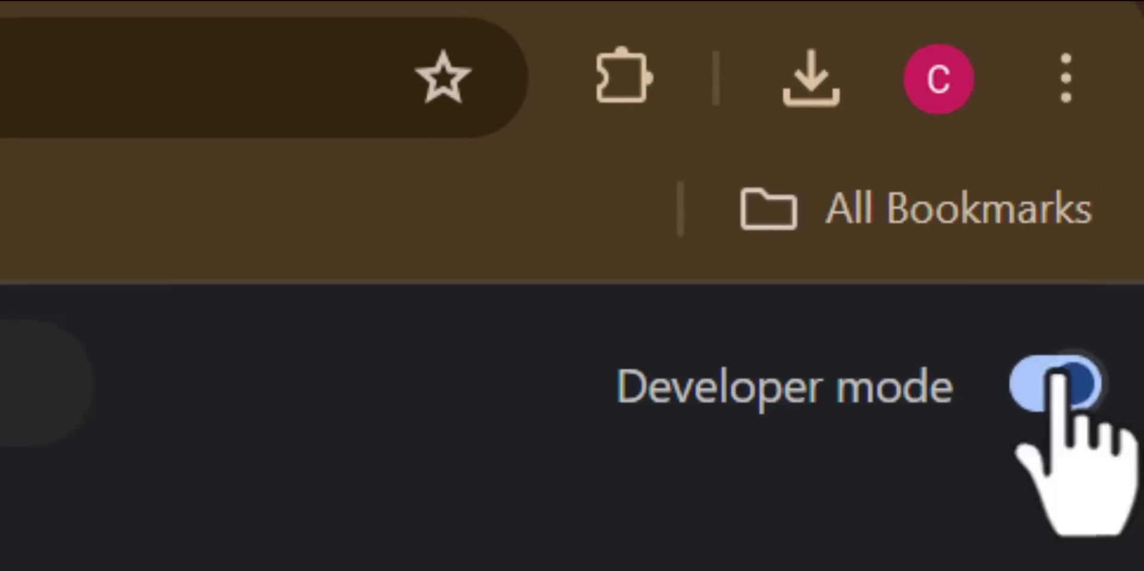
pyautogui.click(1051, 393)
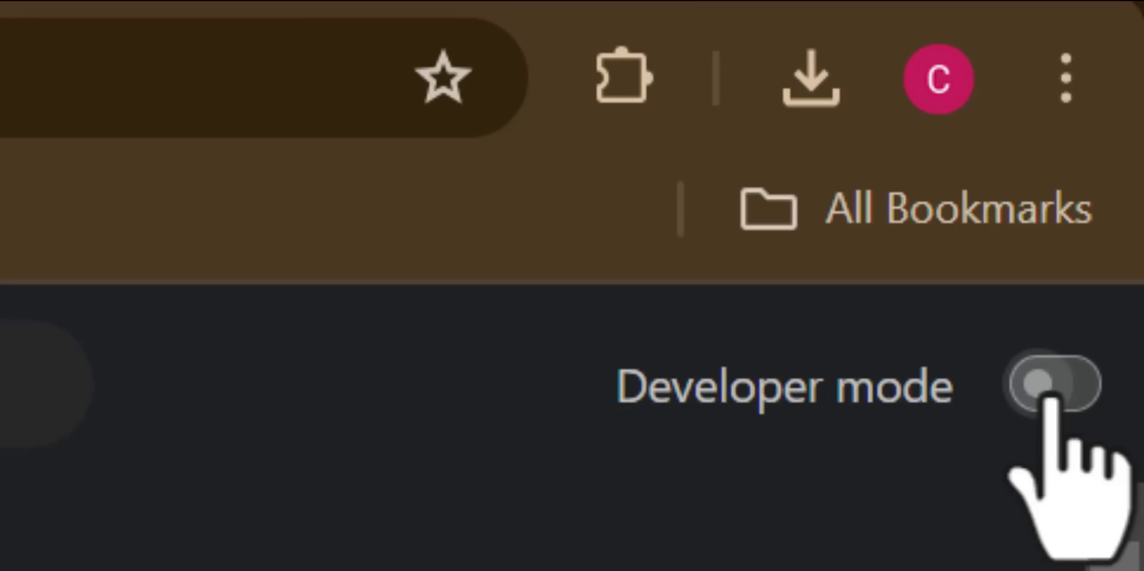
pyautogui.click(1060, 395)
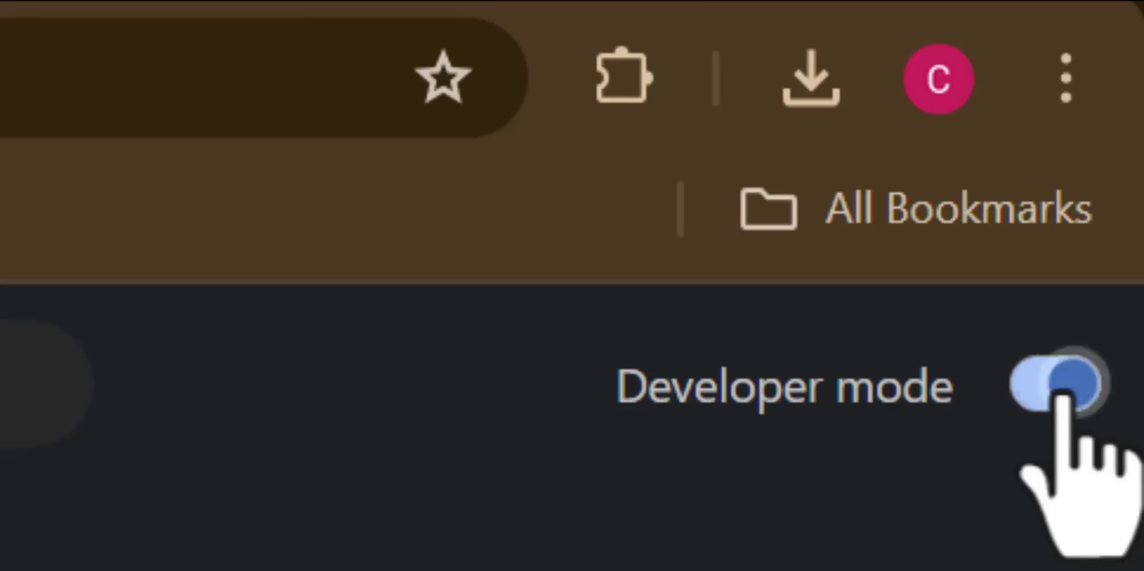
pyautogui.click(1064, 398)
pyautogui.click(1064, 398)
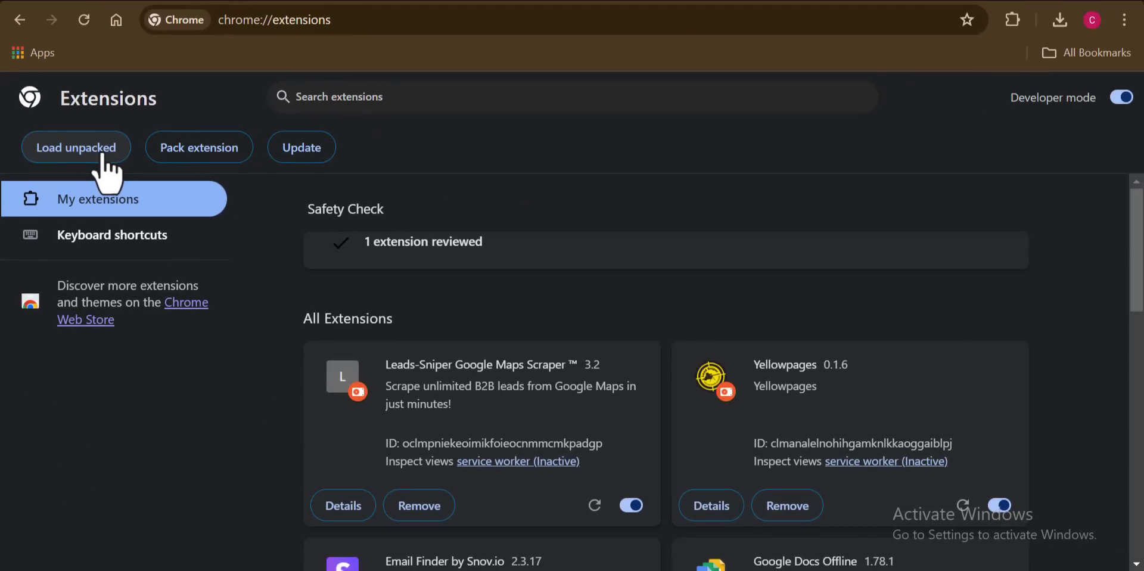
# - Load the unpacked extension from the Installation file folder inside google search scraper - 0.1.8
pyautogui.click(102, 154)
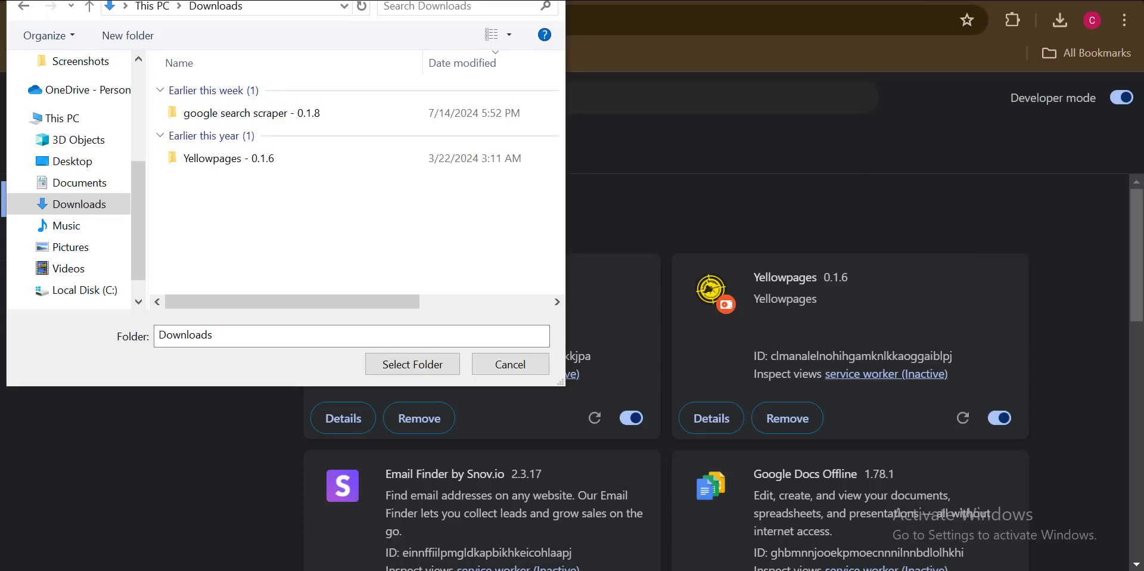
pyautogui.doubleClick(219, 112)
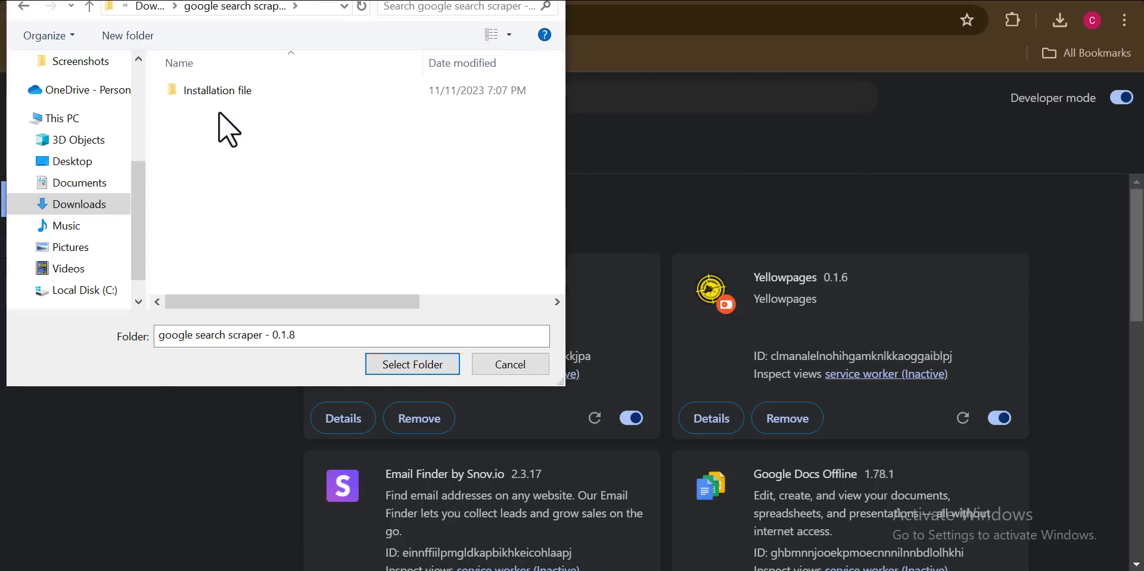
pyautogui.click(270, 88)
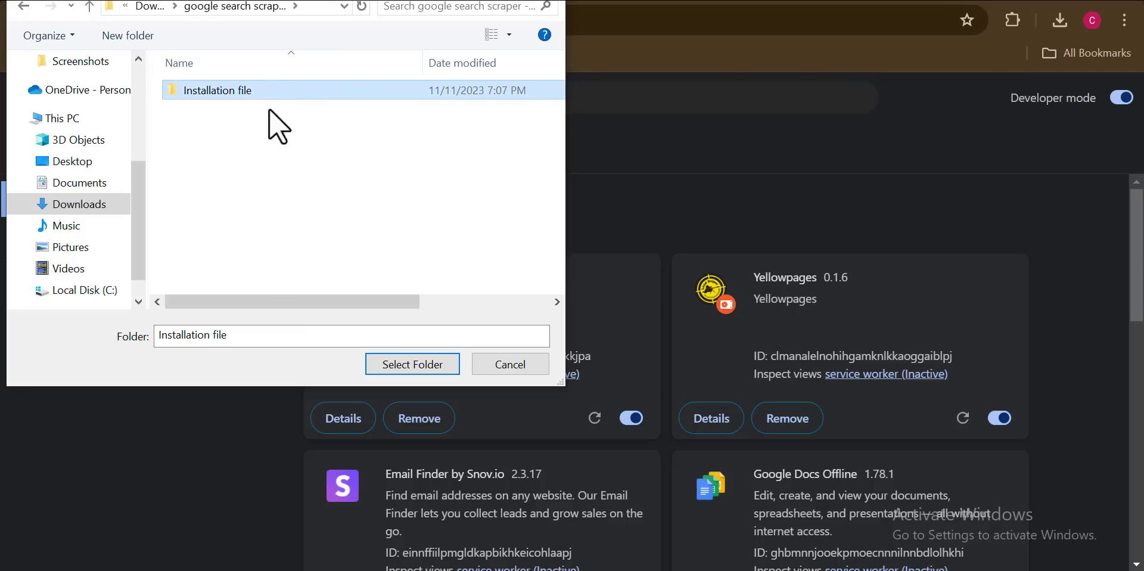
pyautogui.click(410, 362)
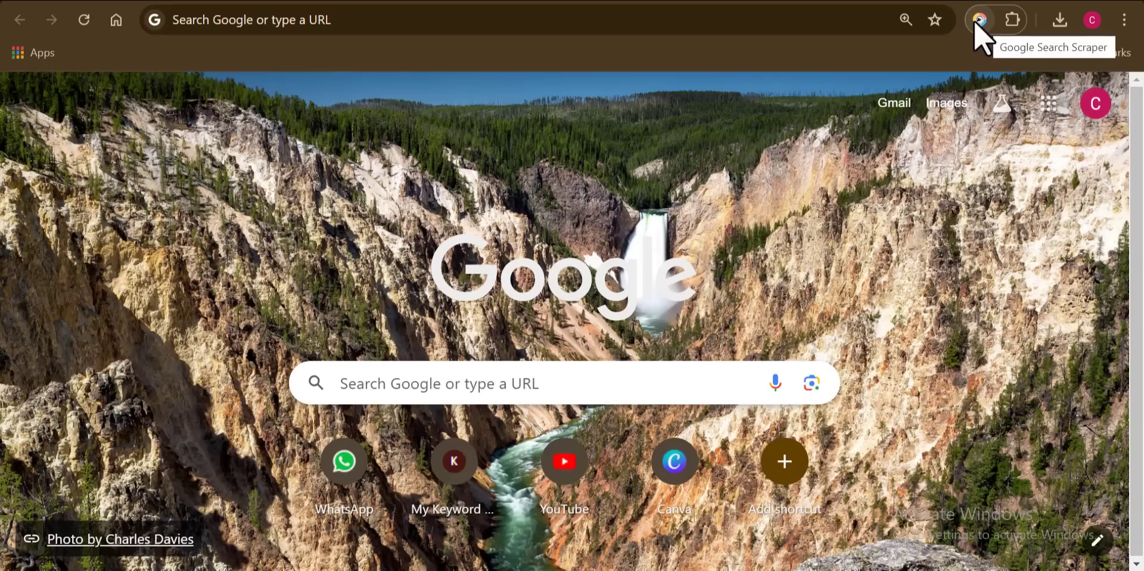
# - Open the Google Search Scraper extension, review its trial version form, and look through the extracted emails in the Doctor-(07-14-2024) spreadsheet
pyautogui.click(980, 21)
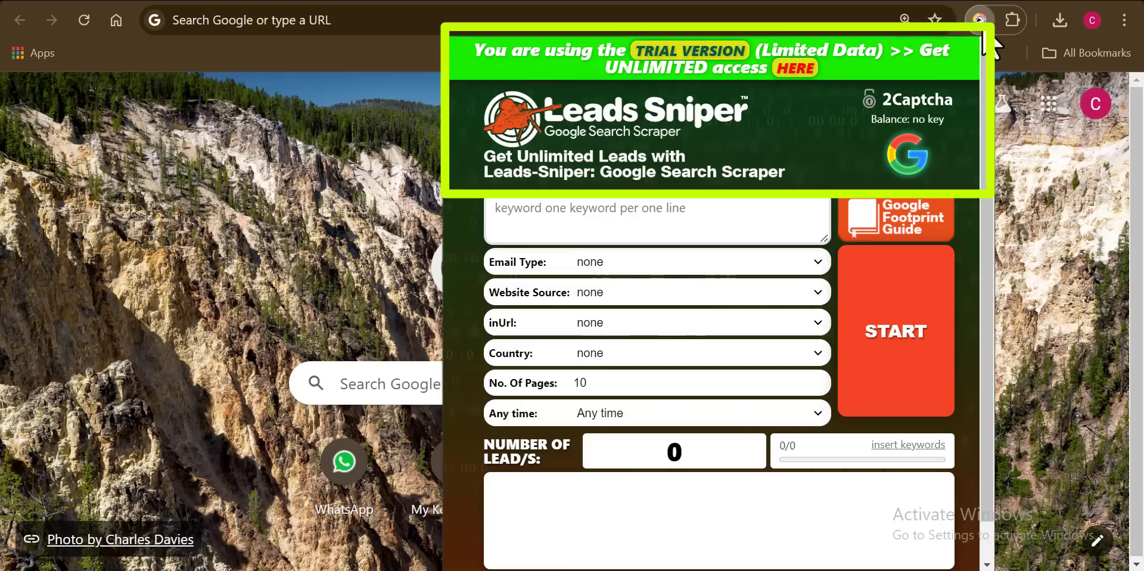
pyautogui.scroll(-1, 981, 265)
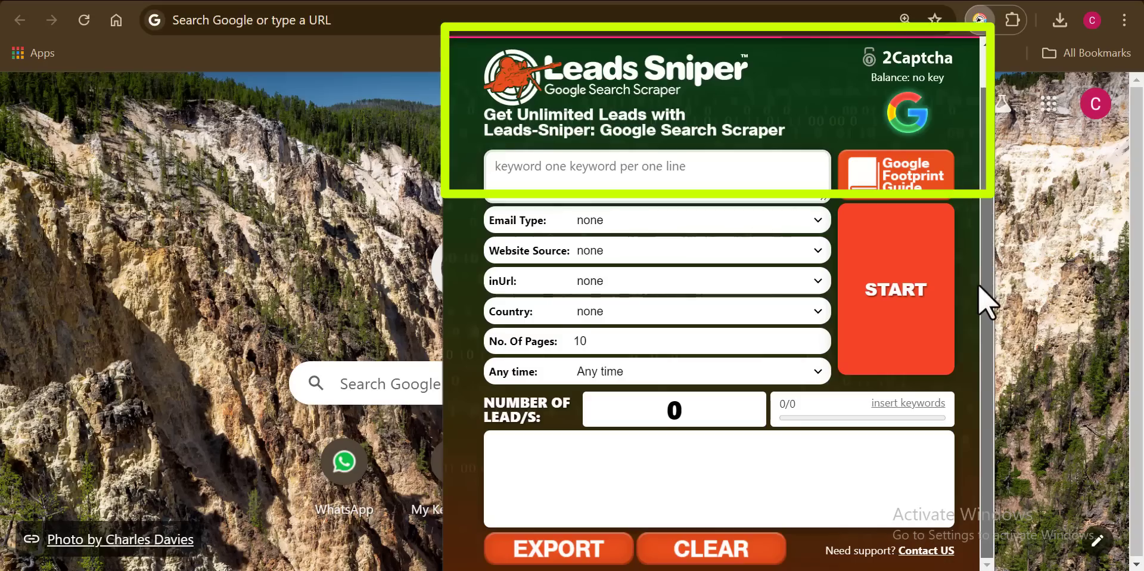
pyautogui.scroll(1, 980, 285)
pyautogui.scroll(-1, 984, 206)
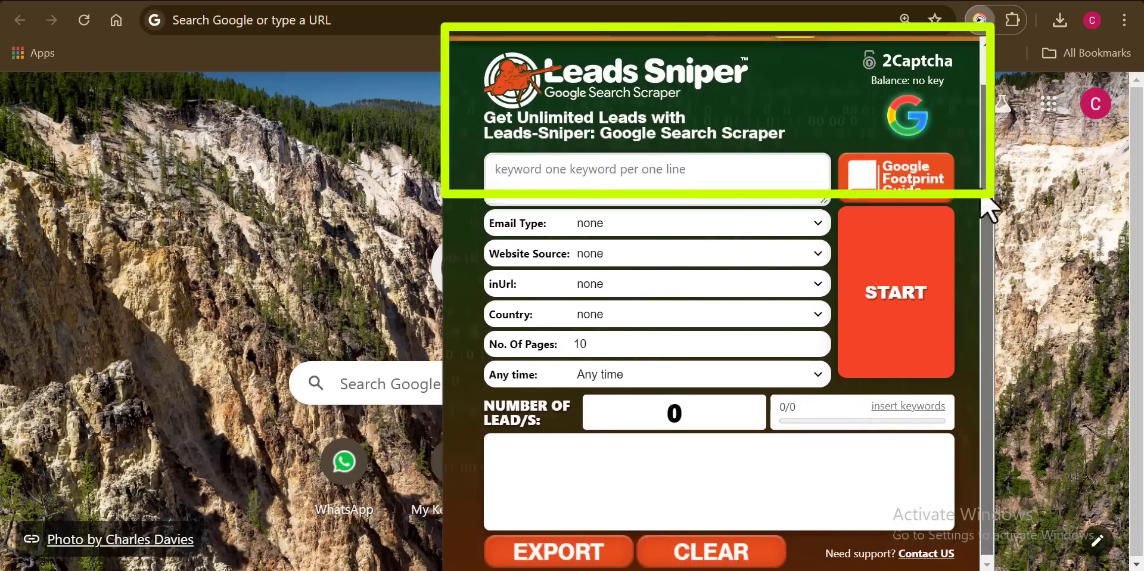
pyautogui.scroll(1, 989, 208)
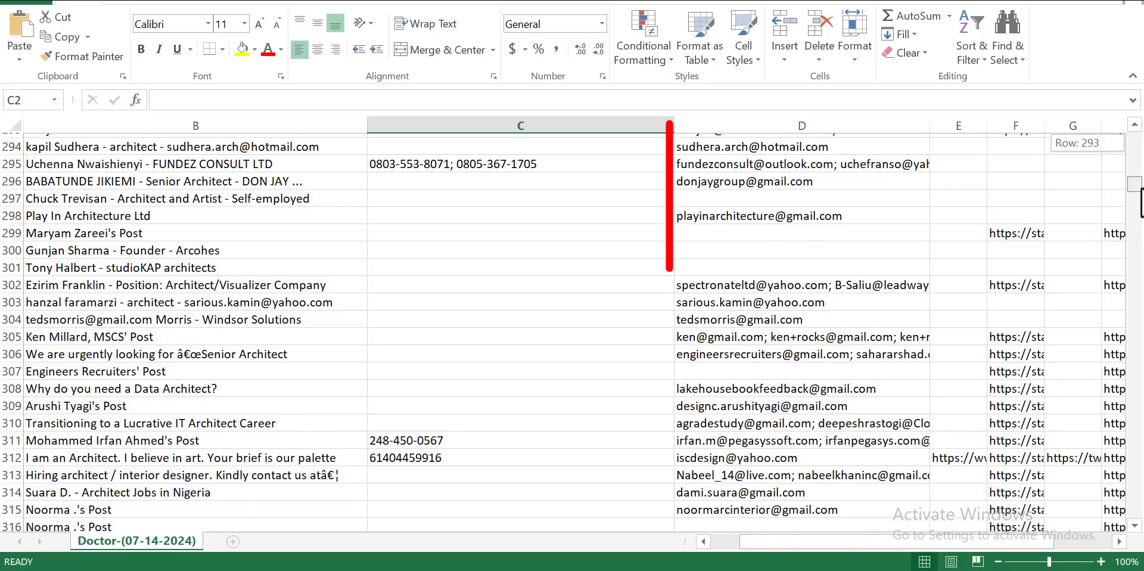
pyautogui.moveTo(1134, 185); pyautogui.dragTo(1134, 191)
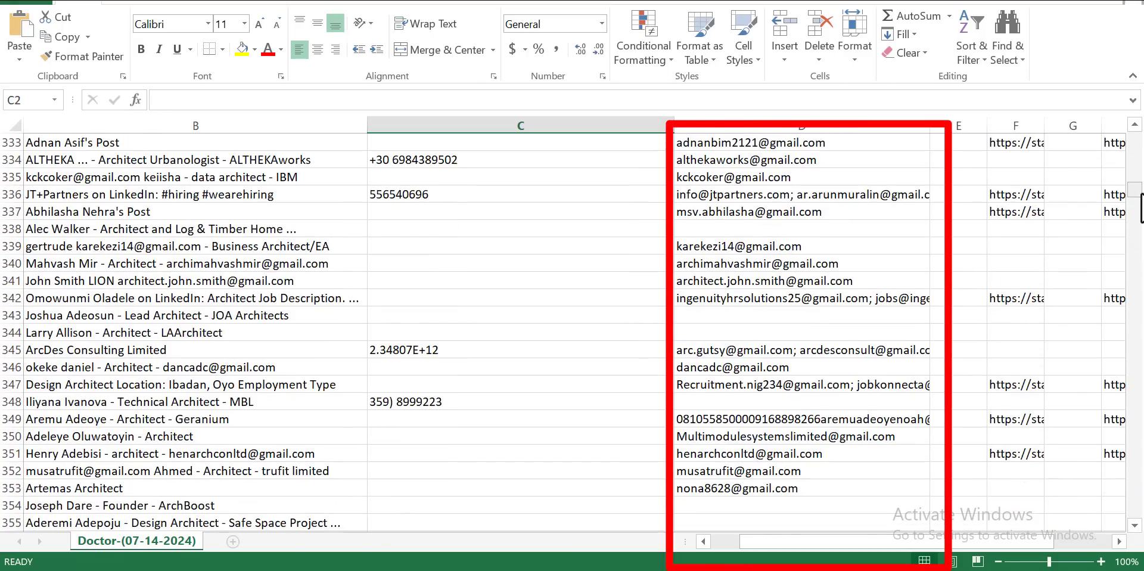
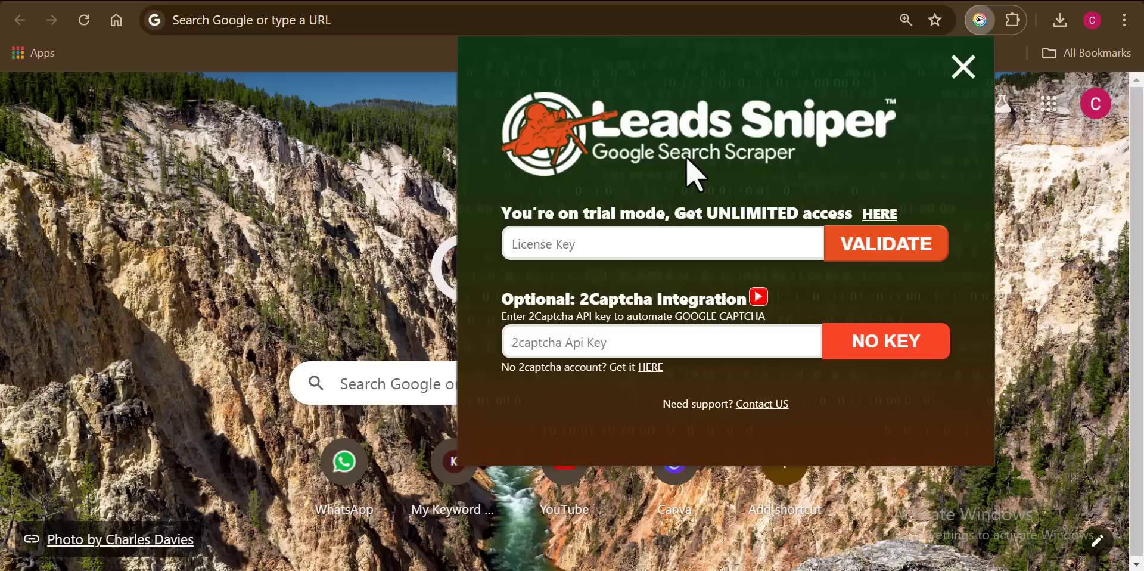
# - Copy the activation code from the sticky note and paste it into the extension's License Key field
pyautogui.hotkey('alt', 'Tab')
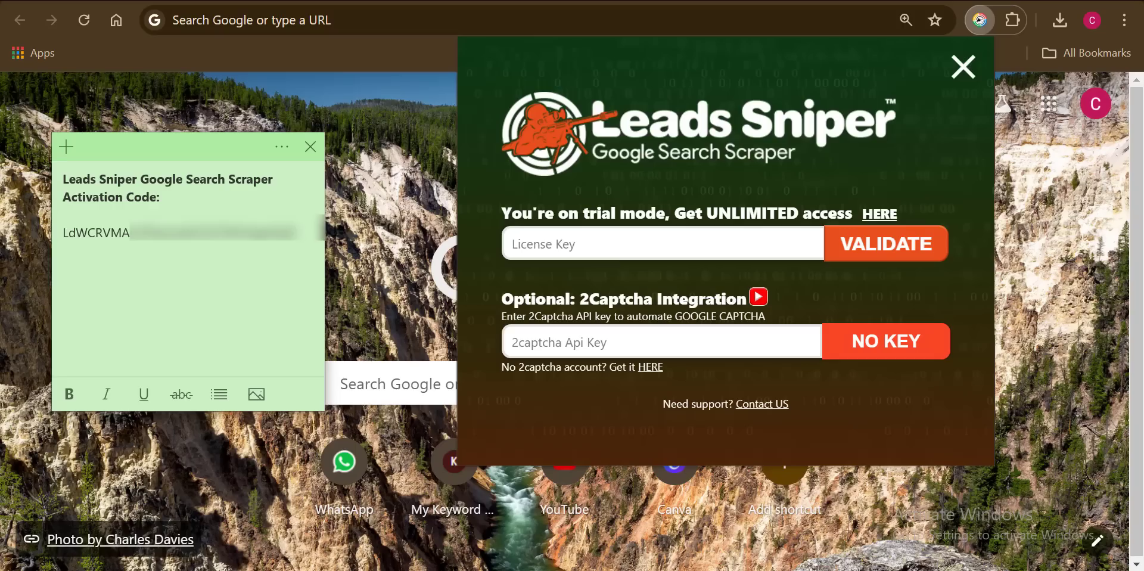
pyautogui.moveTo(298, 232); pyautogui.dragTo(56, 231)
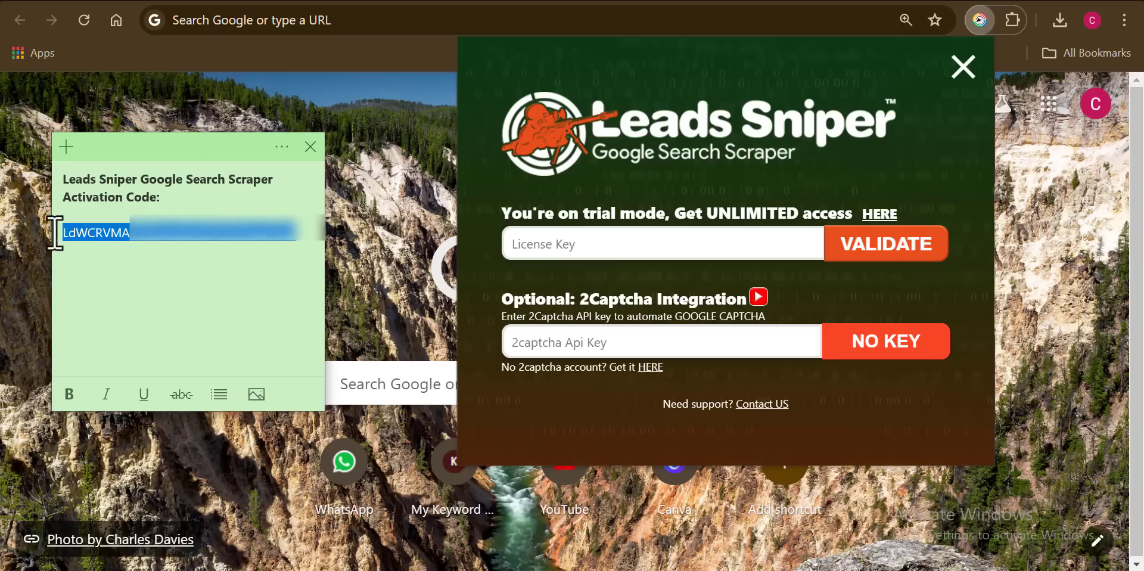
pyautogui.rightClick(98, 237)
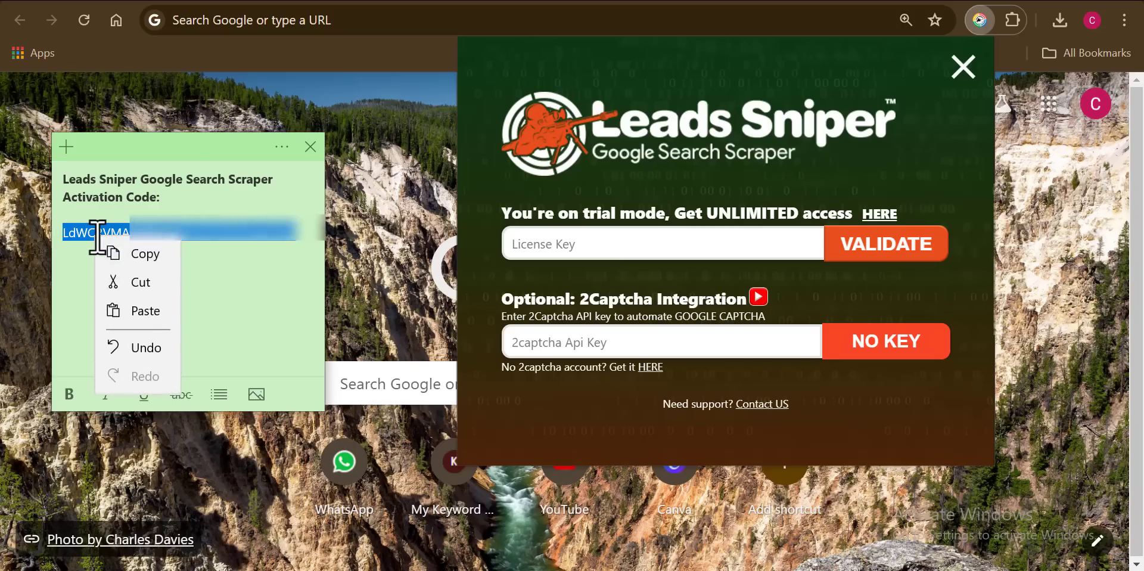
pyautogui.click(124, 256)
pyautogui.click(706, 241)
pyautogui.hotkey('ctrl', 'v')
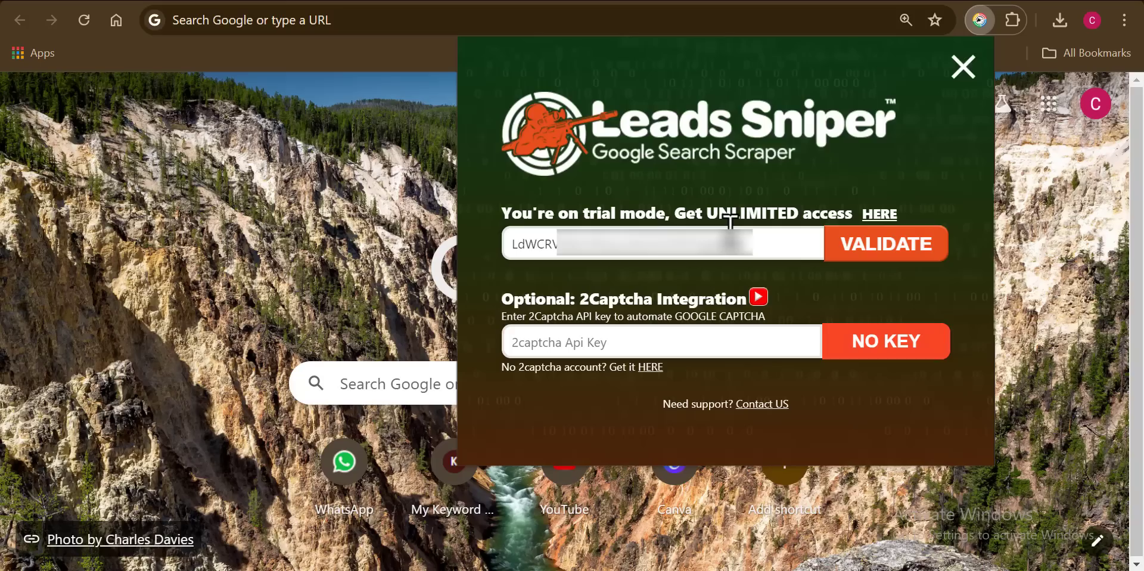
# - Validate the entered license key to register the Google Search Scraper, and close the activation form
pyautogui.click(881, 253)
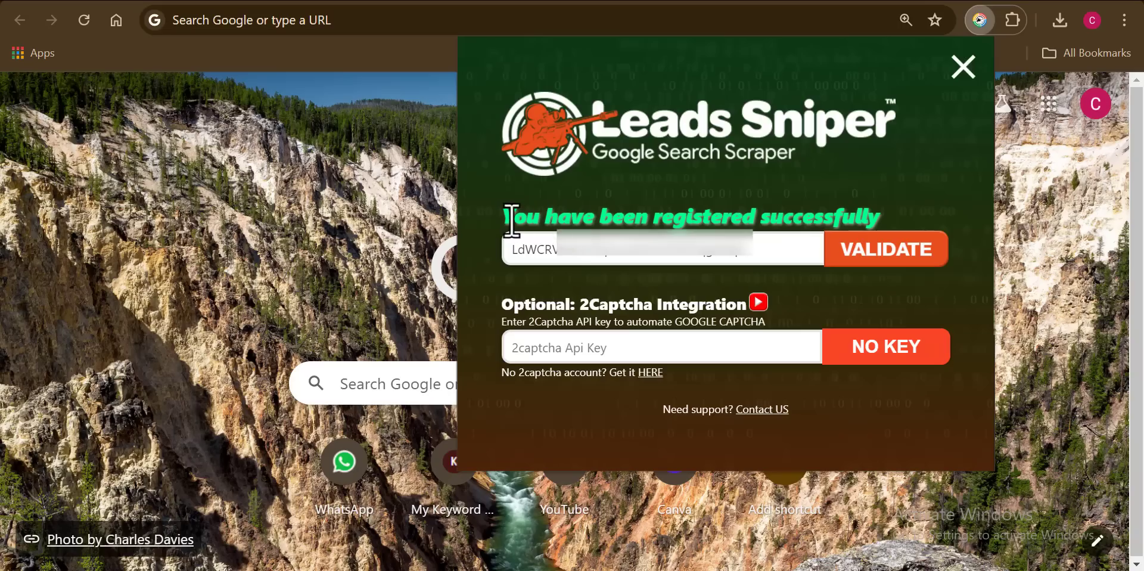
pyautogui.moveTo(512, 220); pyautogui.dragTo(899, 220)
pyautogui.click(899, 216)
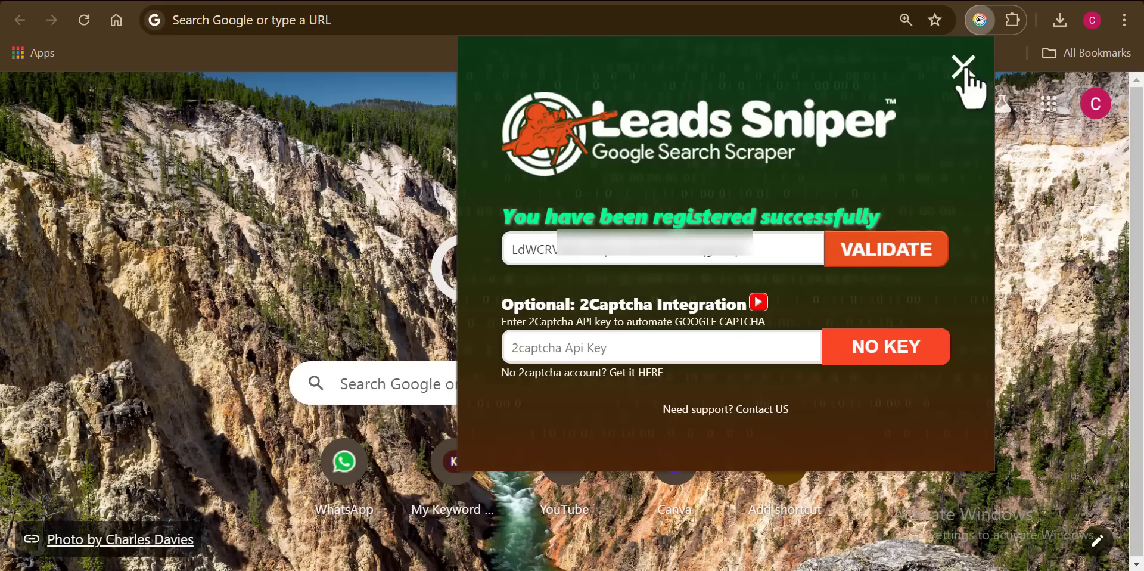
pyautogui.click(964, 66)
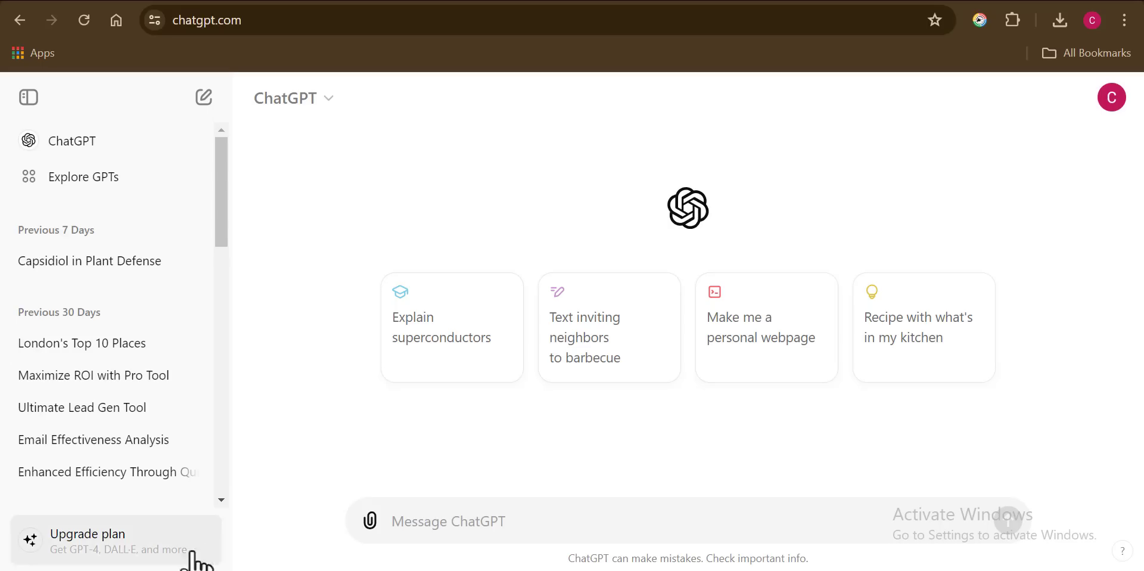
# - Ask ChatGPT "Give me a list of 15 professional occupations" and copy its response
pyautogui.click(479, 512)
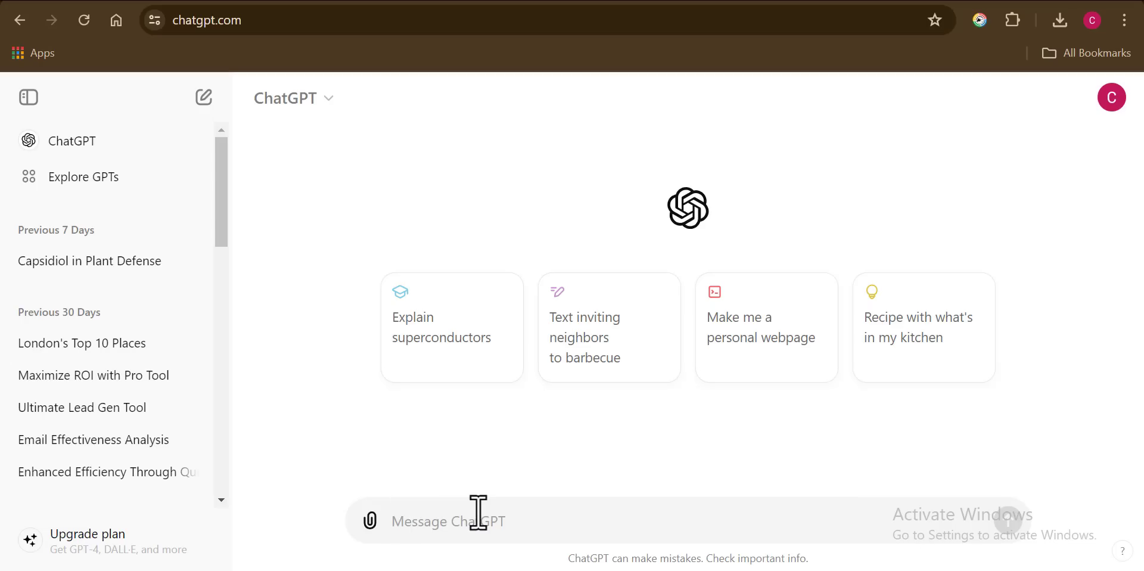
pyautogui.hotkey('ctrl', 'v')
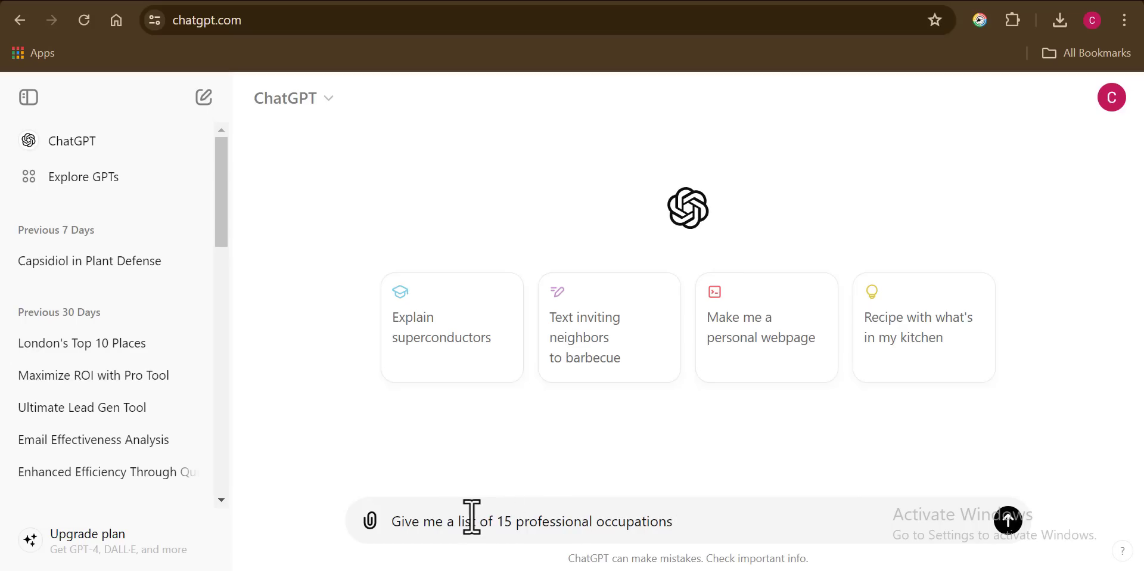
pyautogui.click(1008, 519)
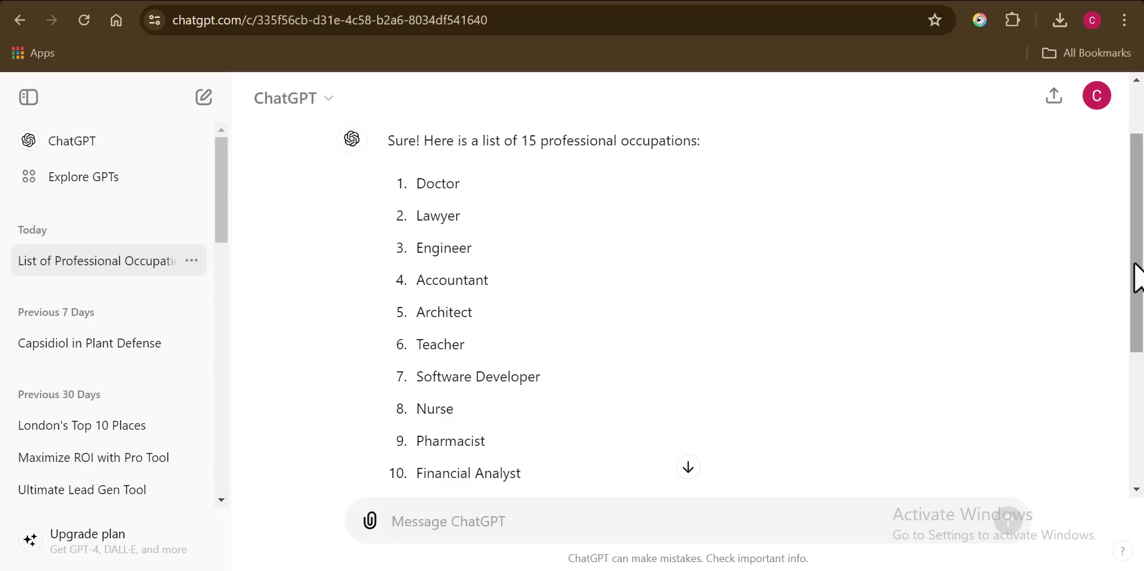
pyautogui.moveTo(1139, 265); pyautogui.dragTo(1139, 391)
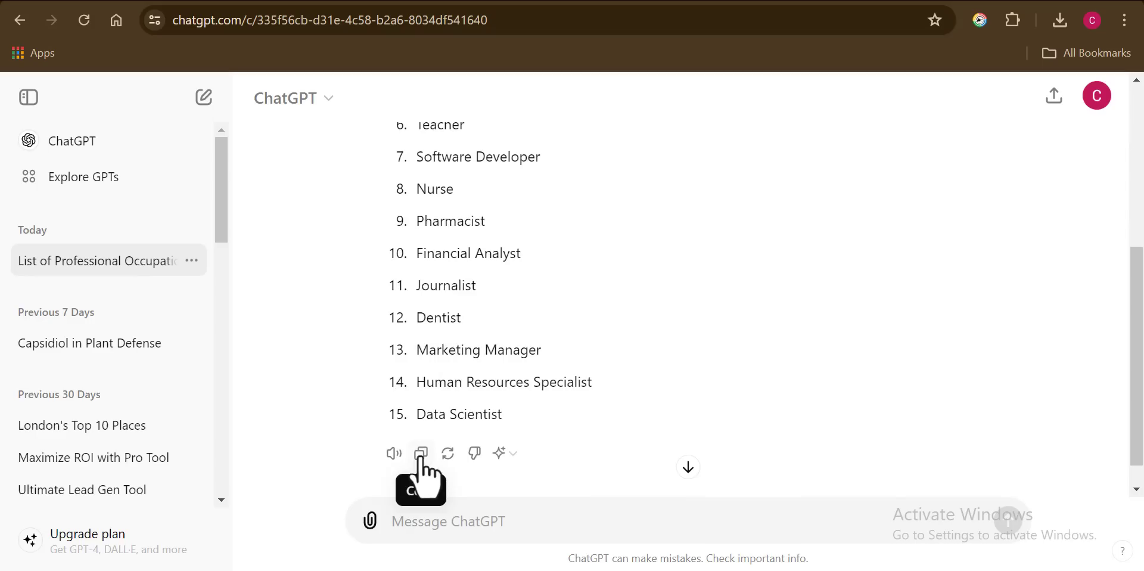
pyautogui.click(421, 454)
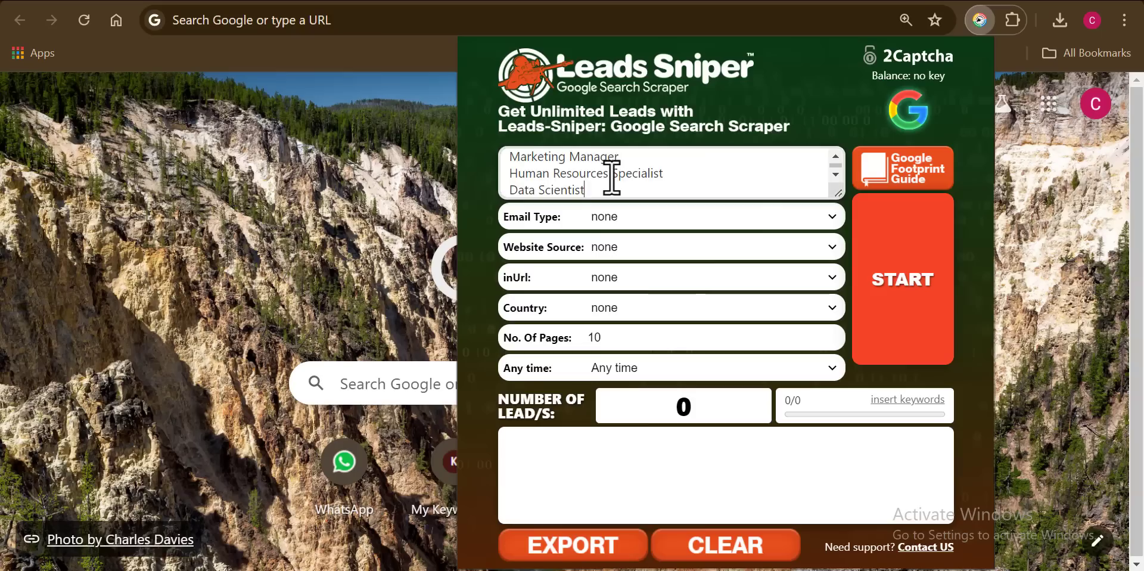
# - Review the pasted occupations in the Google Search Scraper's keyword box, from Doctor through Data Scientist
pyautogui.press('Up')
pyautogui.press('Up')
pyautogui.press('Up')
pyautogui.press('Up')
pyautogui.press('Up')
pyautogui.press('Up')
pyautogui.press('Up')
pyautogui.press('Up')
pyautogui.press('Up')
pyautogui.press('Up')
pyautogui.press('Up')
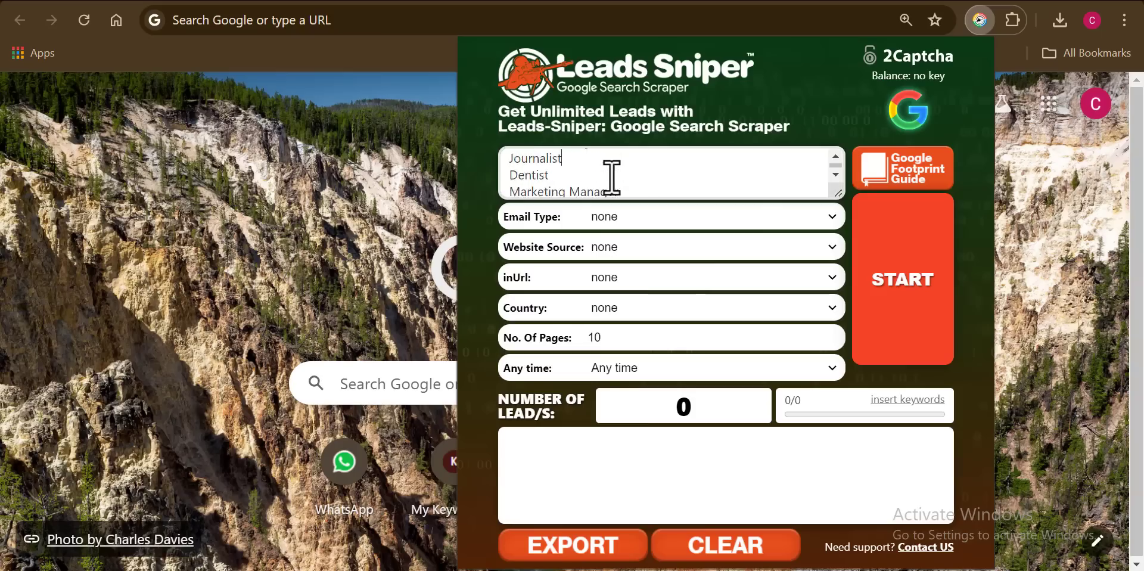
pyautogui.press('Up')
pyautogui.press('Up')
pyautogui.press('Up')
pyautogui.press('Up')
pyautogui.press('Up')
pyautogui.press('Up')
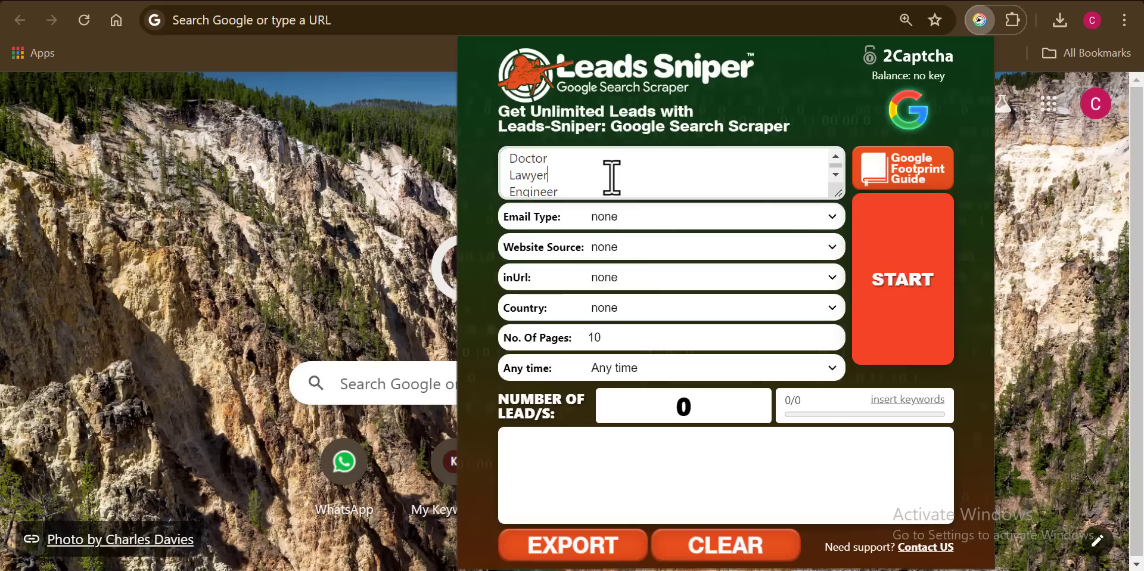
pyautogui.press('Down')
pyautogui.press('Up')
pyautogui.press('Up')
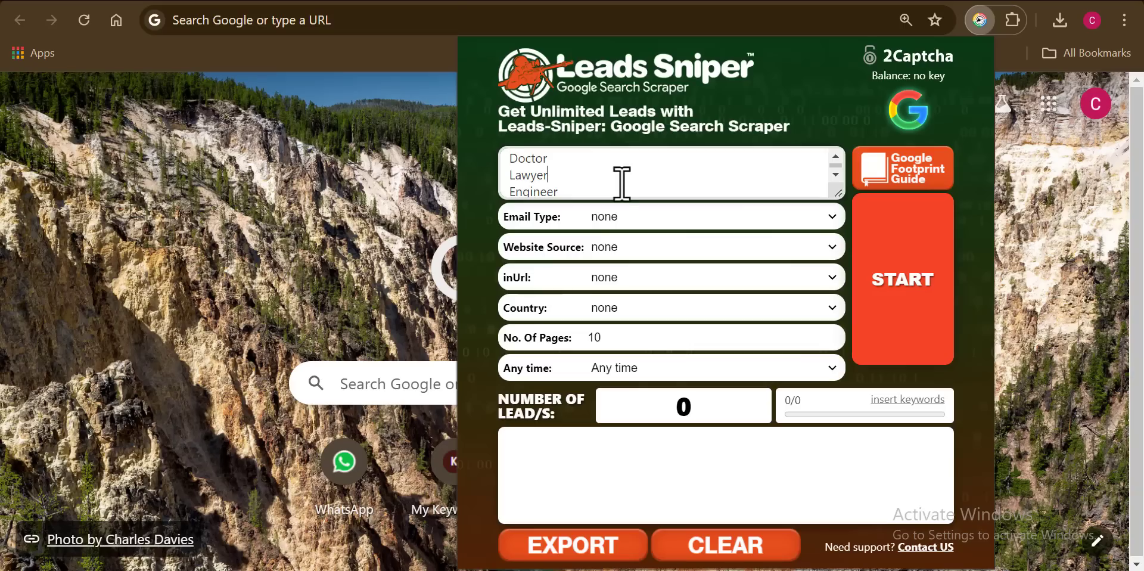
pyautogui.scroll(-4, 622, 183)
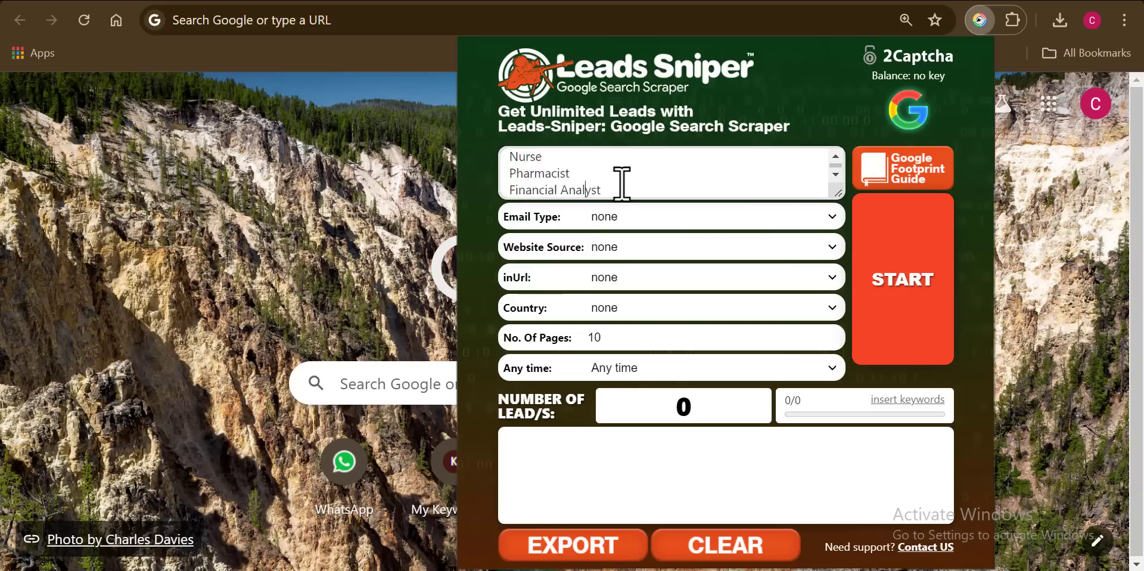
pyautogui.scroll(-5, 623, 183)
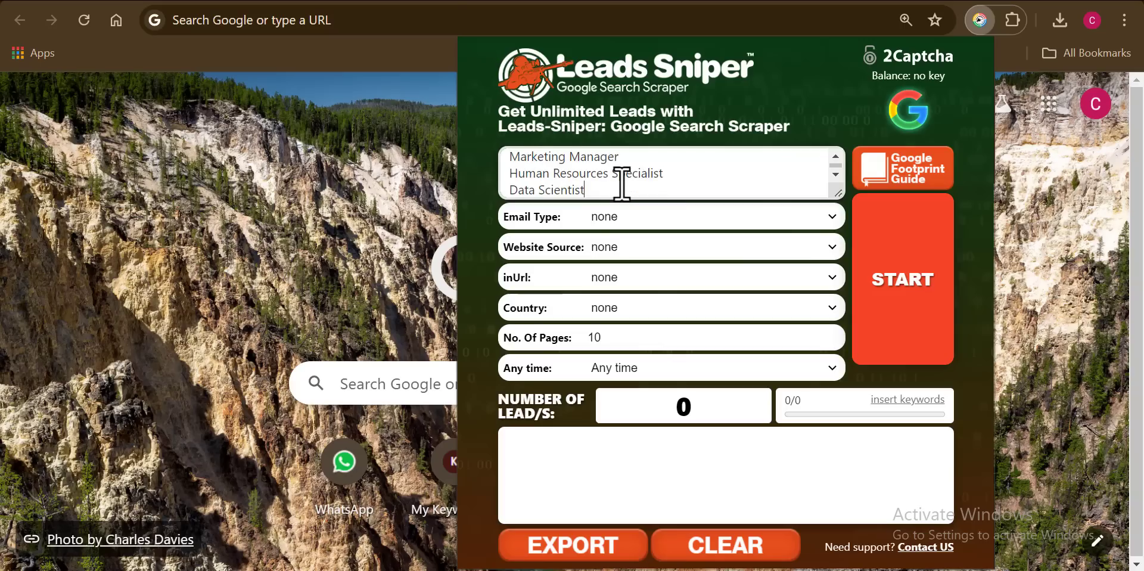
pyautogui.scroll(9, 622, 183)
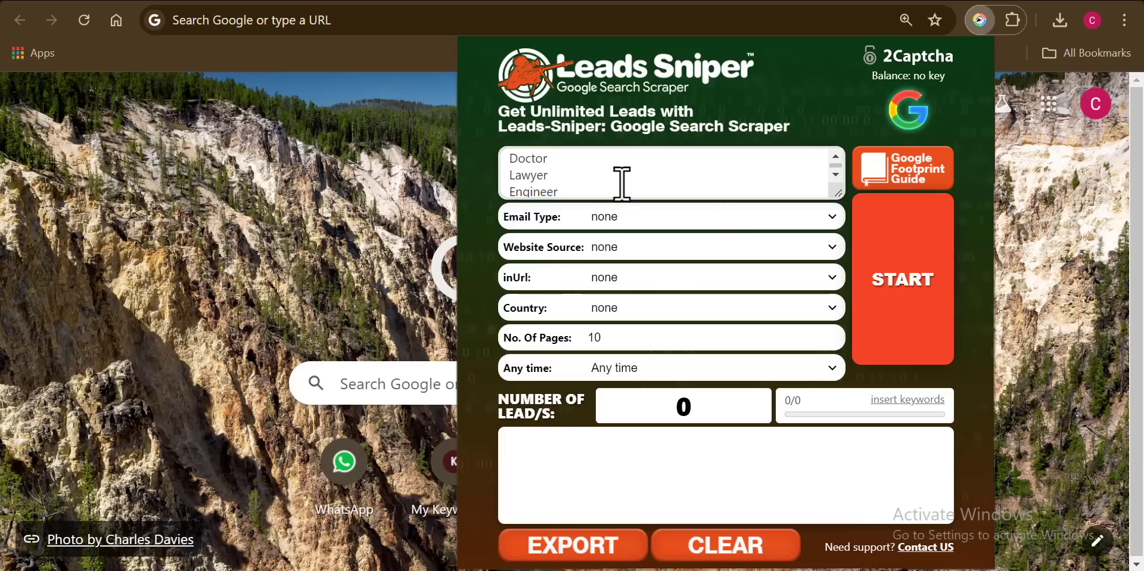
pyautogui.press('Down')
pyautogui.press('Down')
pyautogui.press('Down')
pyautogui.press('Down')
pyautogui.press('Down')
pyautogui.press('Down')
pyautogui.press('Down')
pyautogui.press('Down')
pyautogui.press('Down')
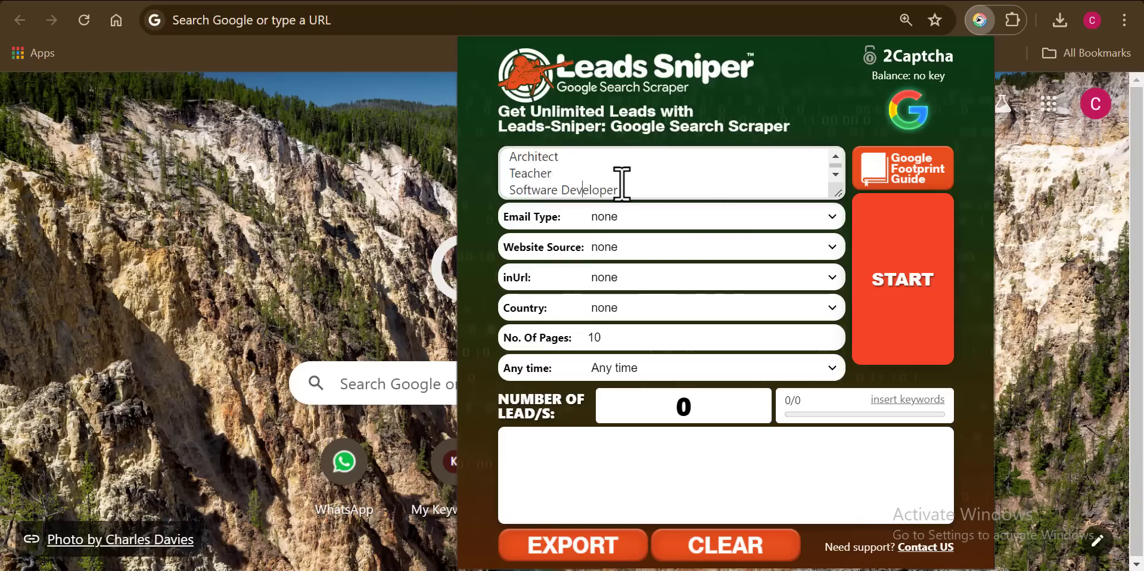
pyautogui.press('Down')
pyautogui.press('Down')
pyautogui.press('Down')
pyautogui.hotkey('ctrl', 'Home')
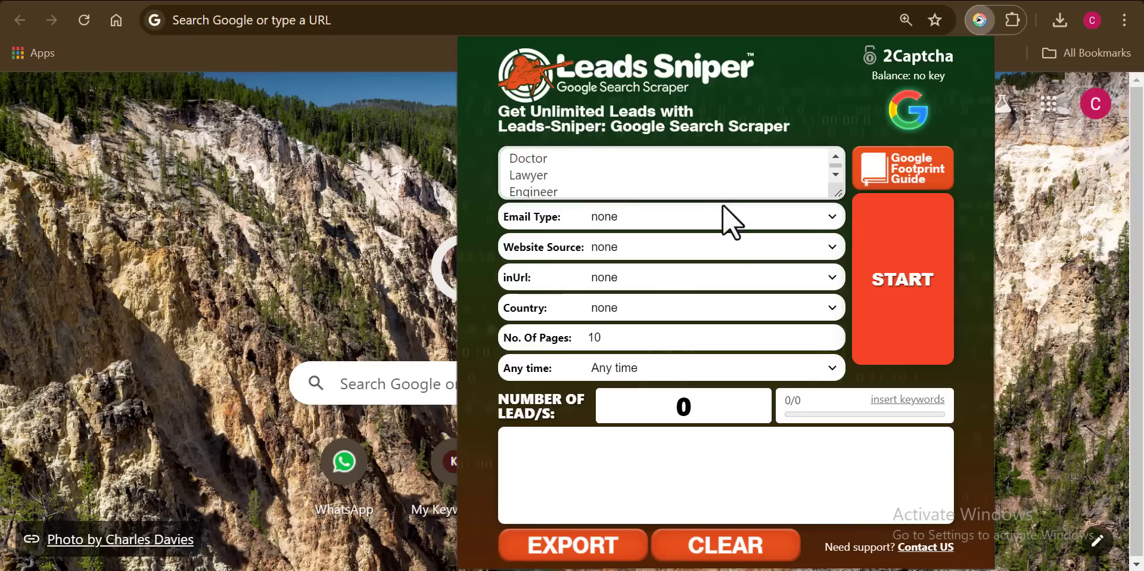
pyautogui.click(731, 216)
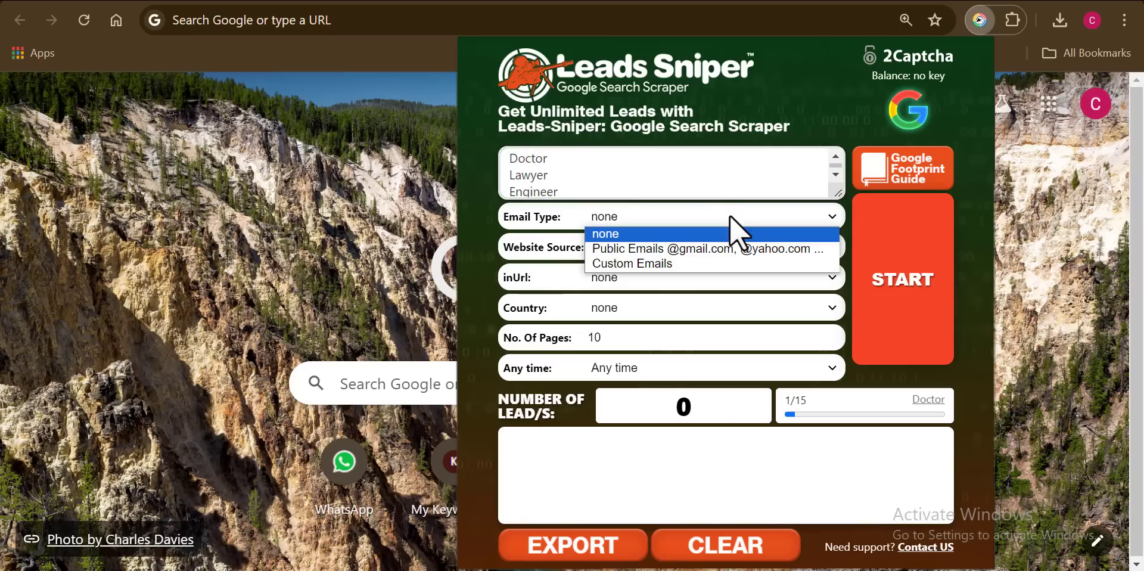
pyautogui.click(685, 249)
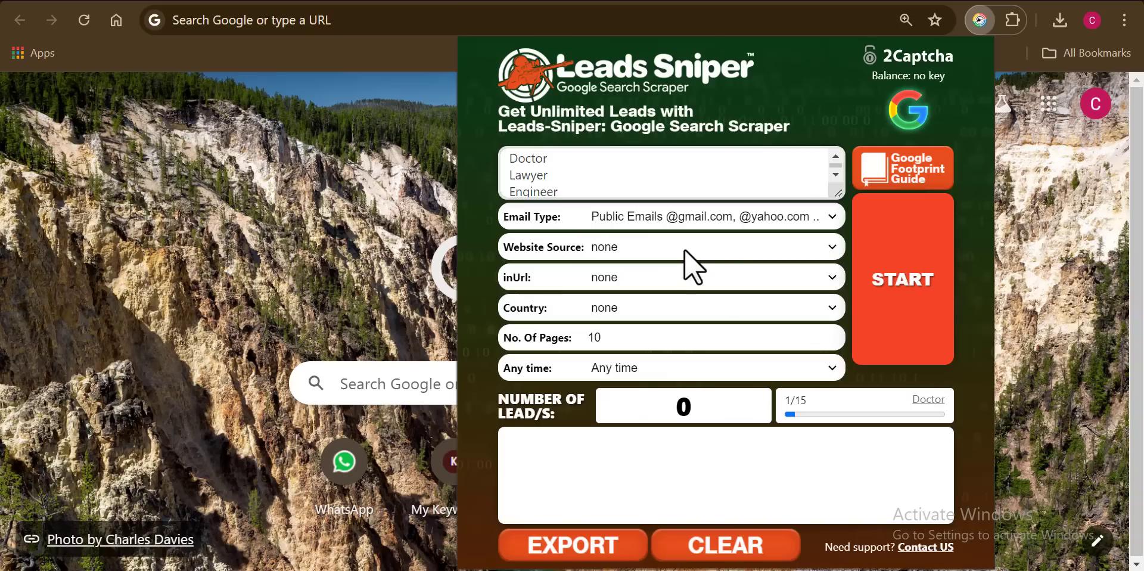
pyautogui.click(729, 249)
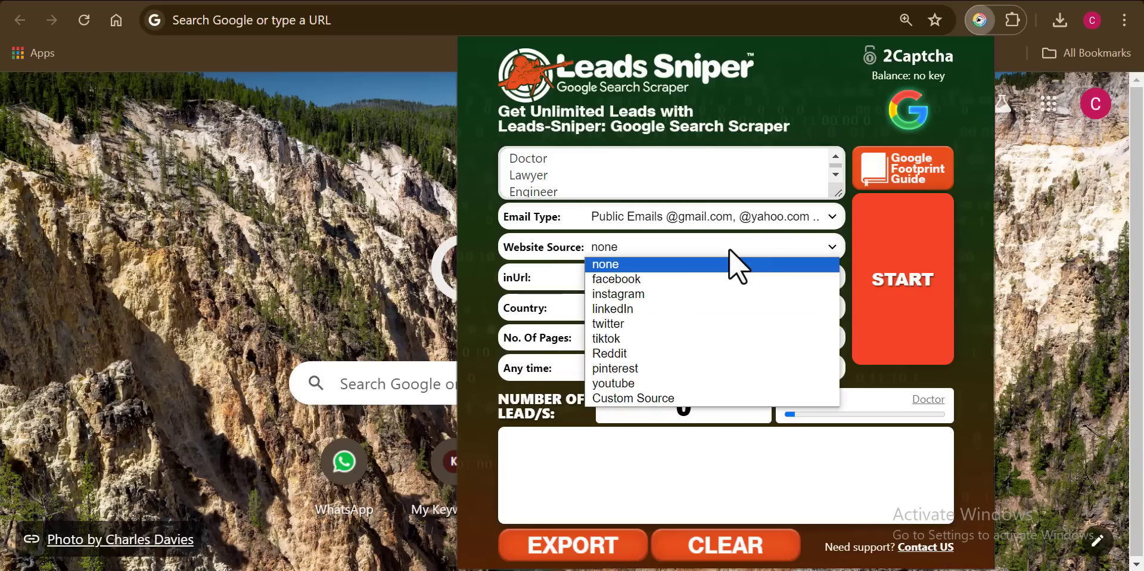
pyautogui.click(613, 309)
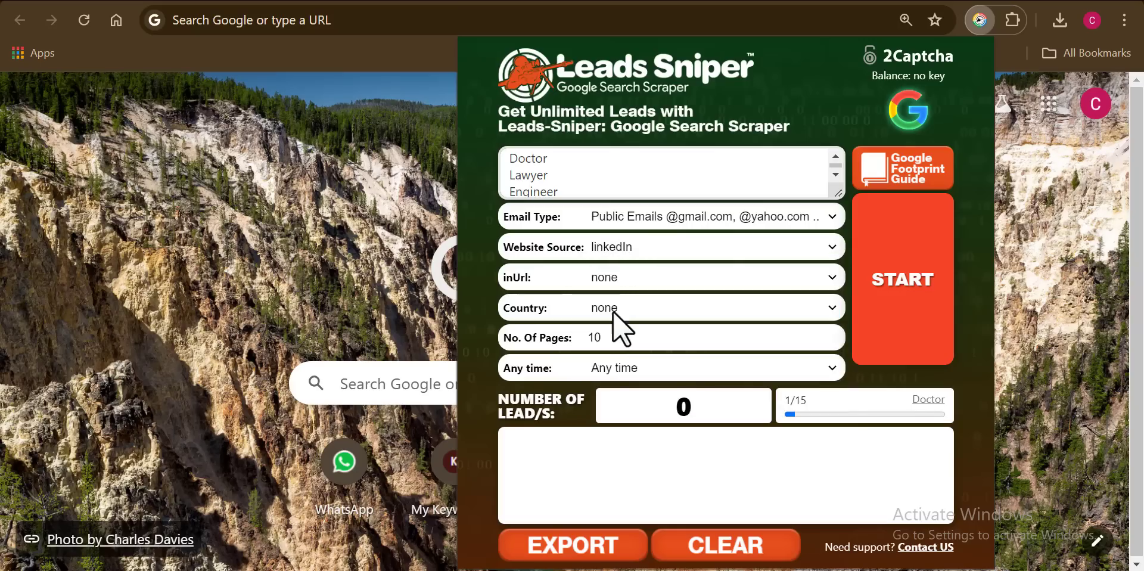
# - Set the Country to Nigeria and start the lead extraction
pyautogui.click(749, 309)
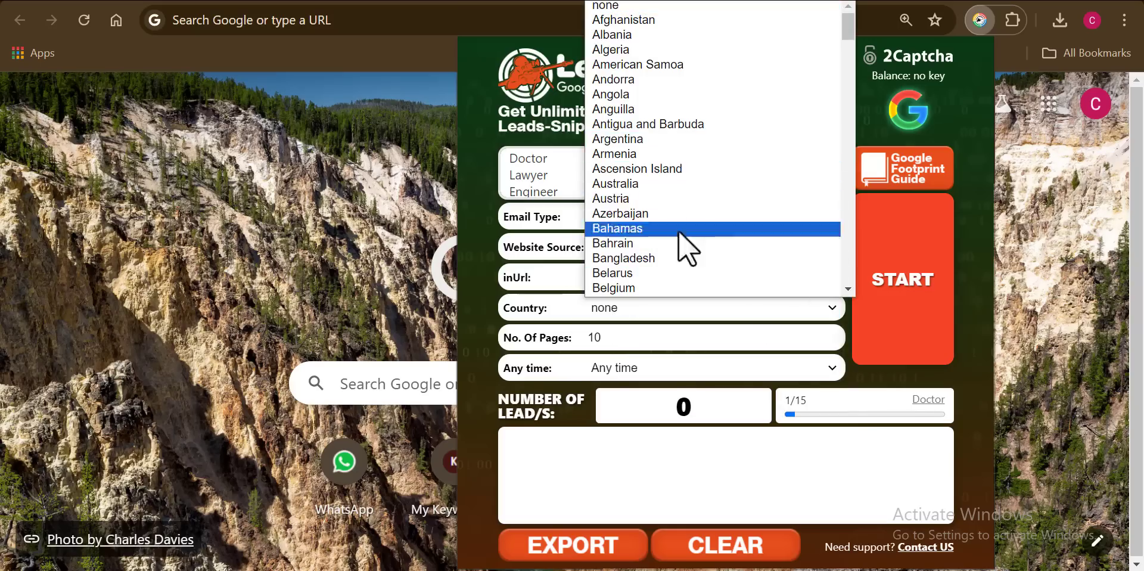
pyautogui.moveTo(848, 26); pyautogui.dragTo(860, 191)
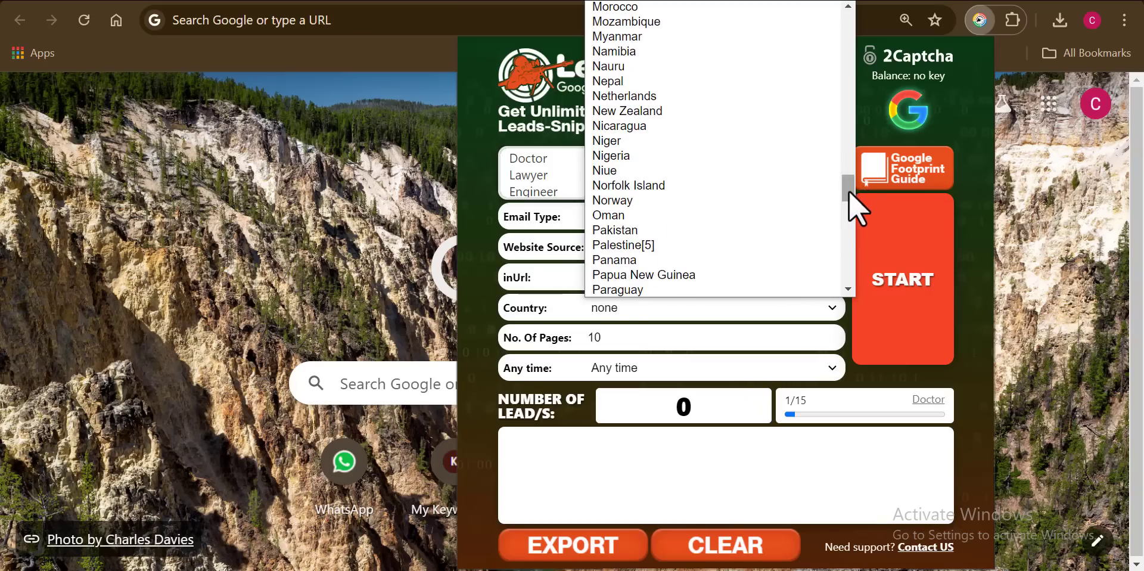
pyautogui.moveTo(849, 191); pyautogui.dragTo(841, 180)
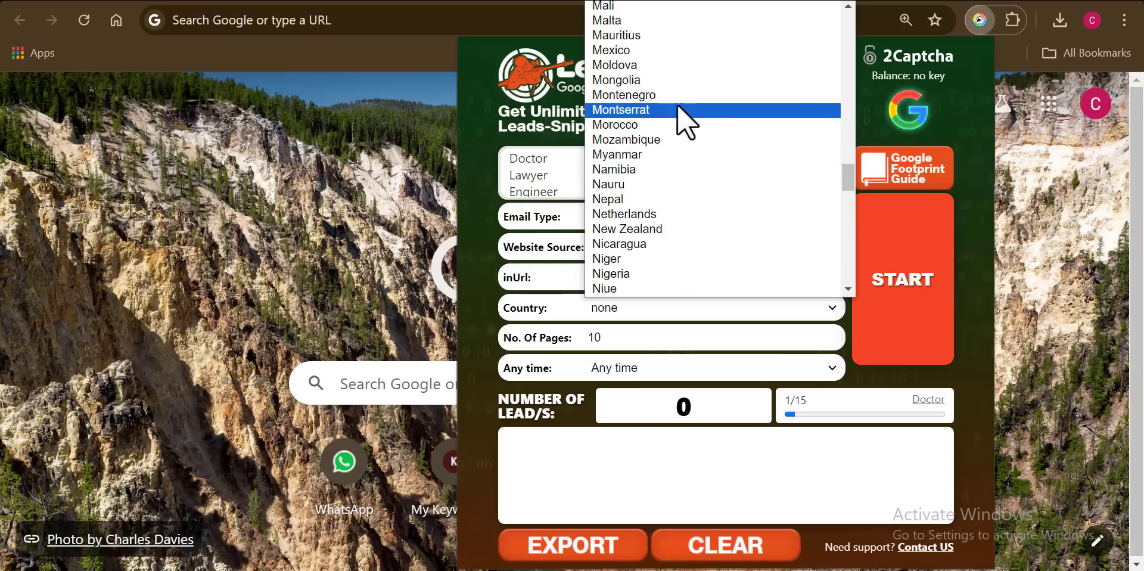
pyautogui.click(618, 273)
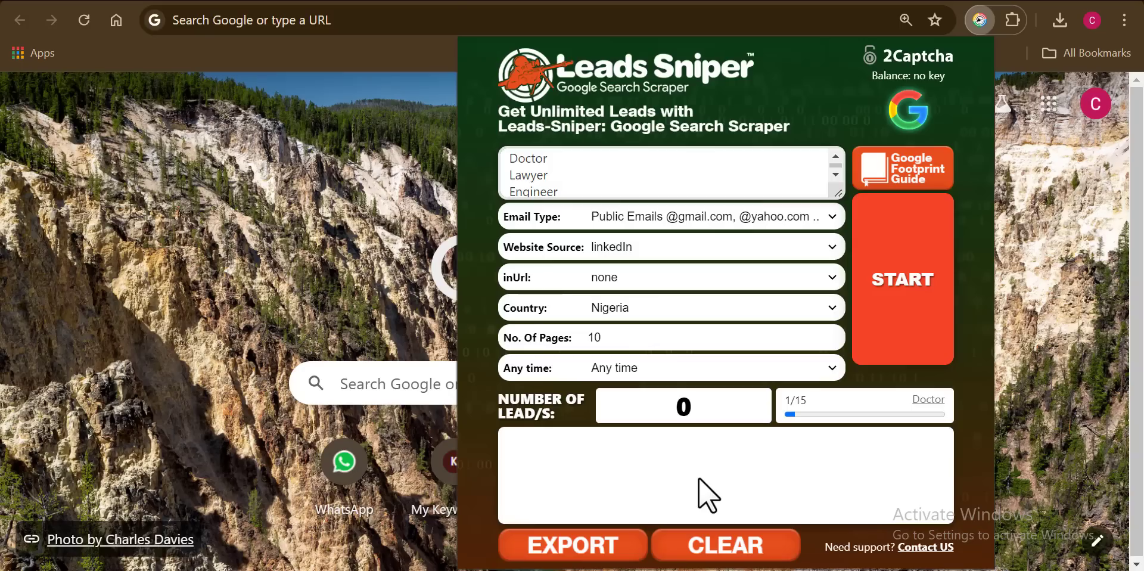
pyautogui.click(913, 347)
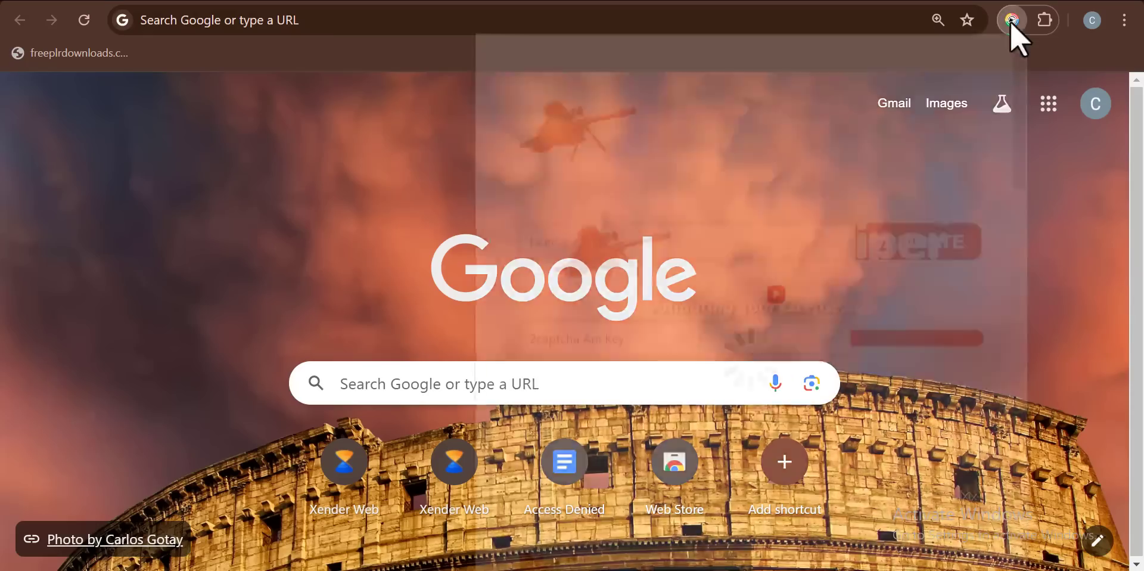
# - Open the Google Search Scraper in the other Chrome profile and set its Website Source to twitter
pyautogui.click(1012, 20)
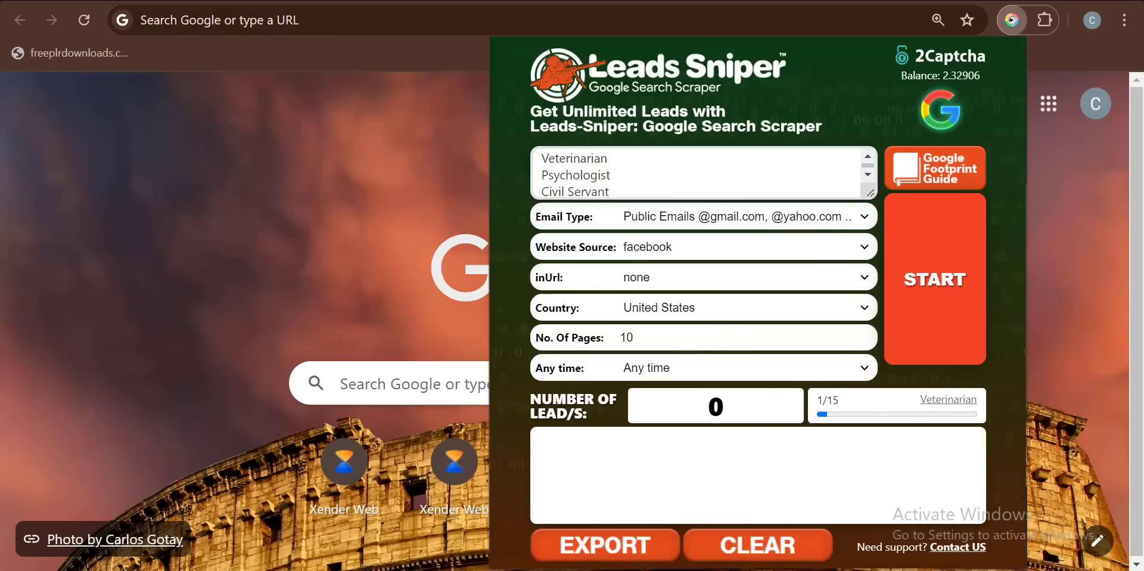
pyautogui.click(713, 219)
pyautogui.click(760, 248)
pyautogui.click(803, 249)
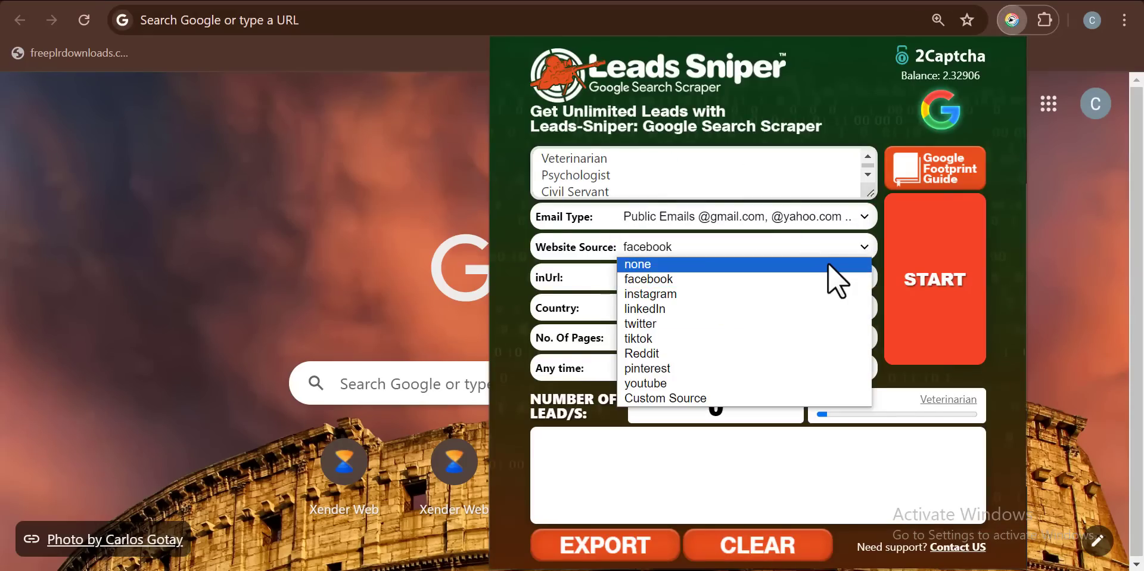
pyautogui.click(634, 324)
# - Choose United States as the Country and start scraping leads for the listed professions
pyautogui.click(761, 310)
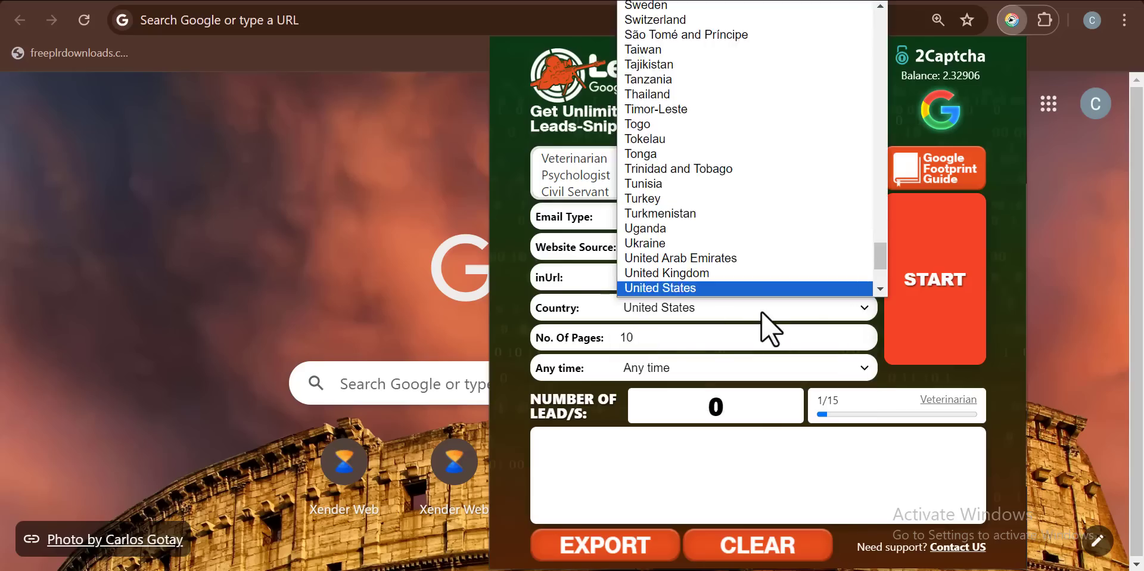
pyautogui.click(771, 316)
pyautogui.click(935, 279)
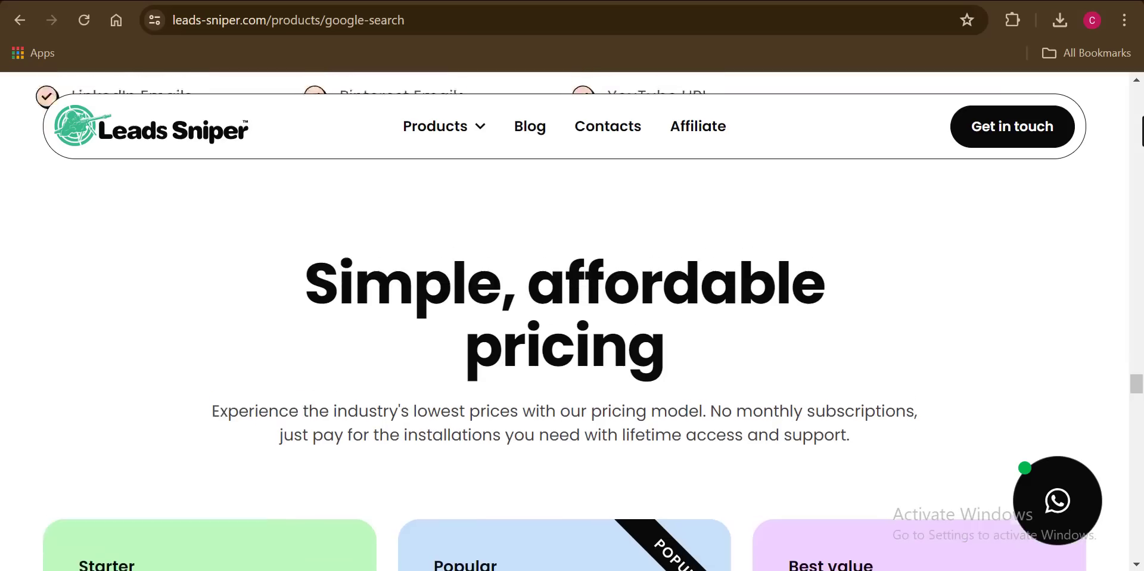
# - Examine the Starter, Popular and Best value pricing plans on the Leads Sniper Google Search product page
pyautogui.scroll(-5, 562, 322)
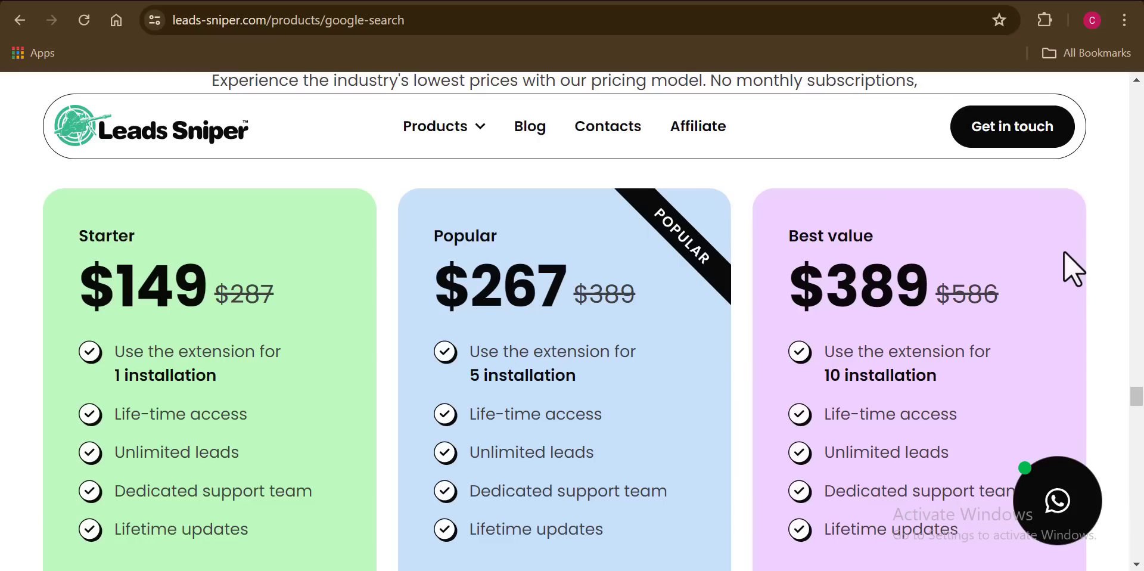
pyautogui.scroll(-1, 1065, 252)
pyautogui.scroll(-1, 1064, 250)
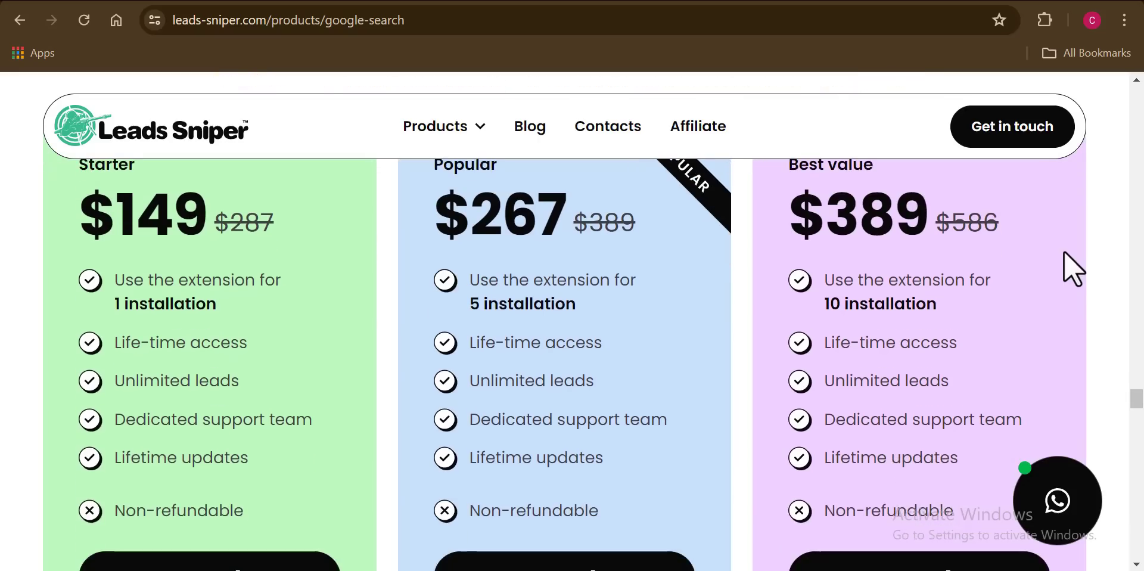
pyautogui.scroll(1, 1064, 250)
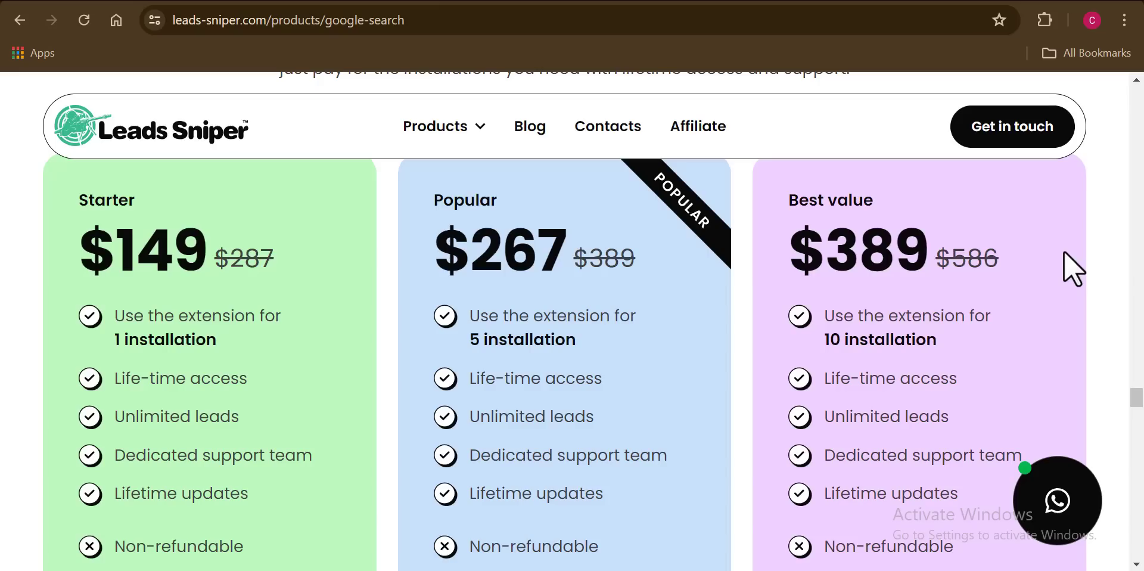
pyautogui.scroll(-1, 1064, 251)
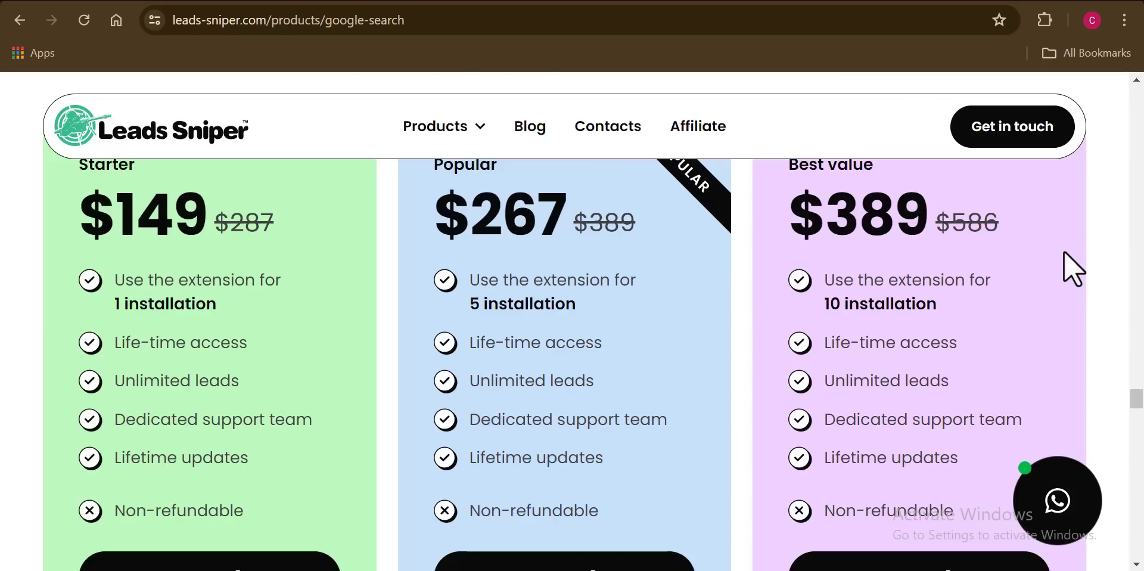
pyautogui.scroll(1, 1064, 250)
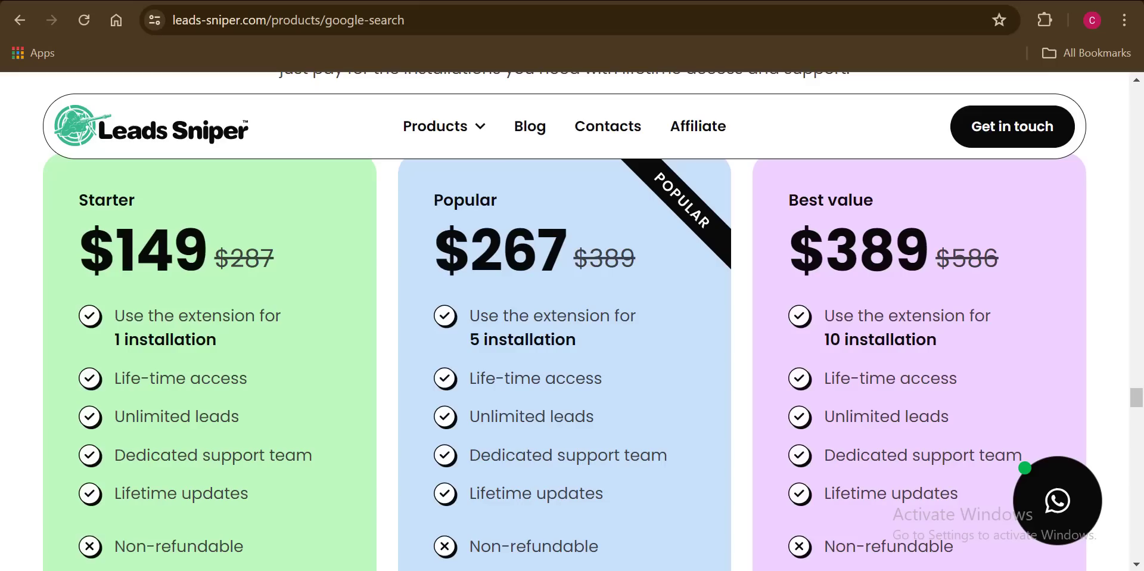
pyautogui.scroll(-1, 1063, 250)
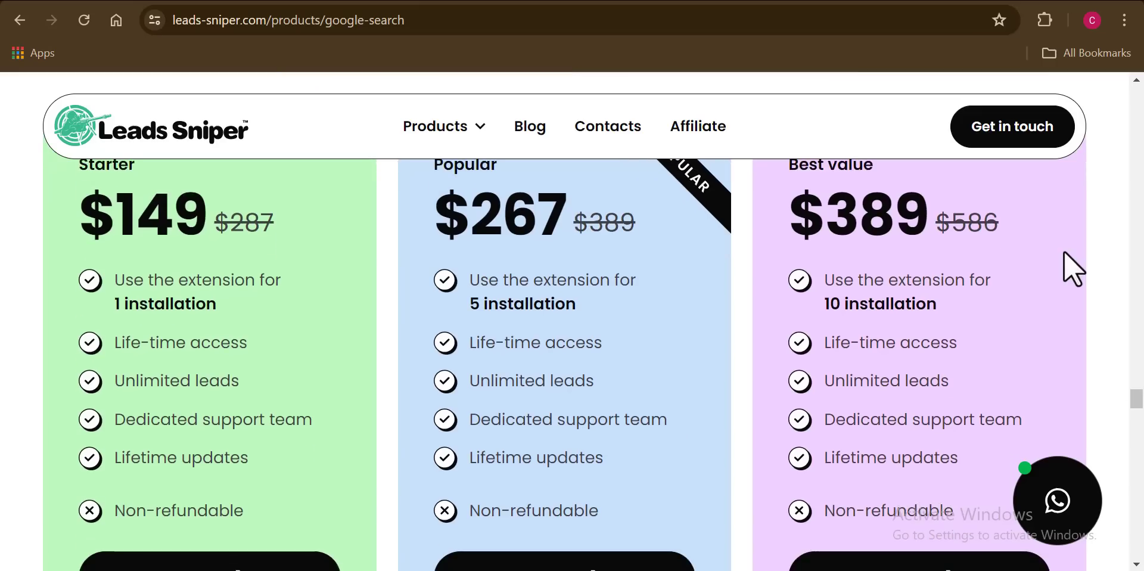
pyautogui.scroll(1, 1064, 250)
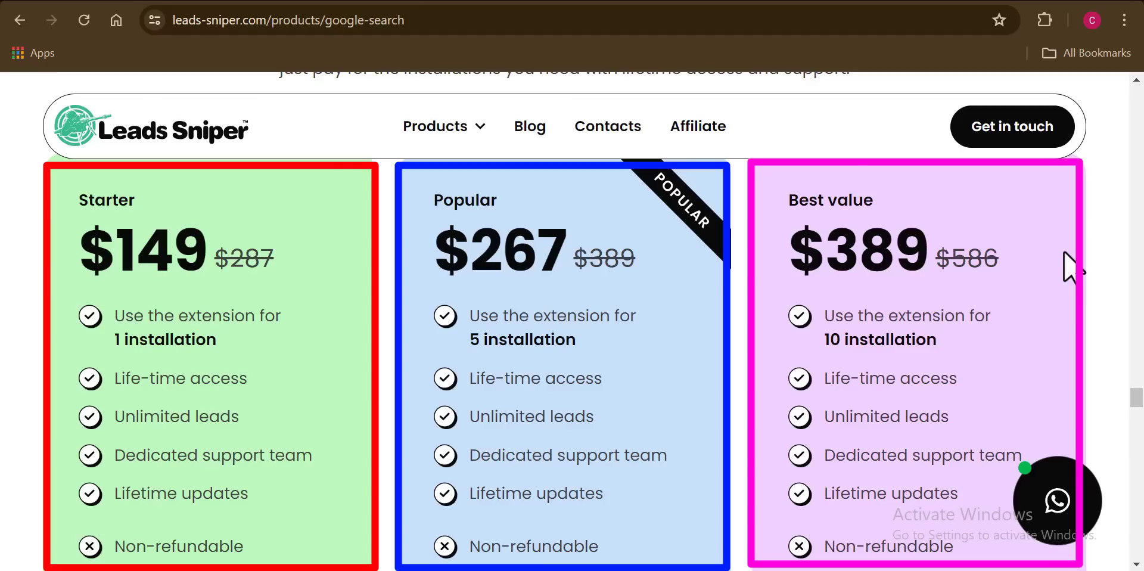
pyautogui.scroll(-1, 1064, 250)
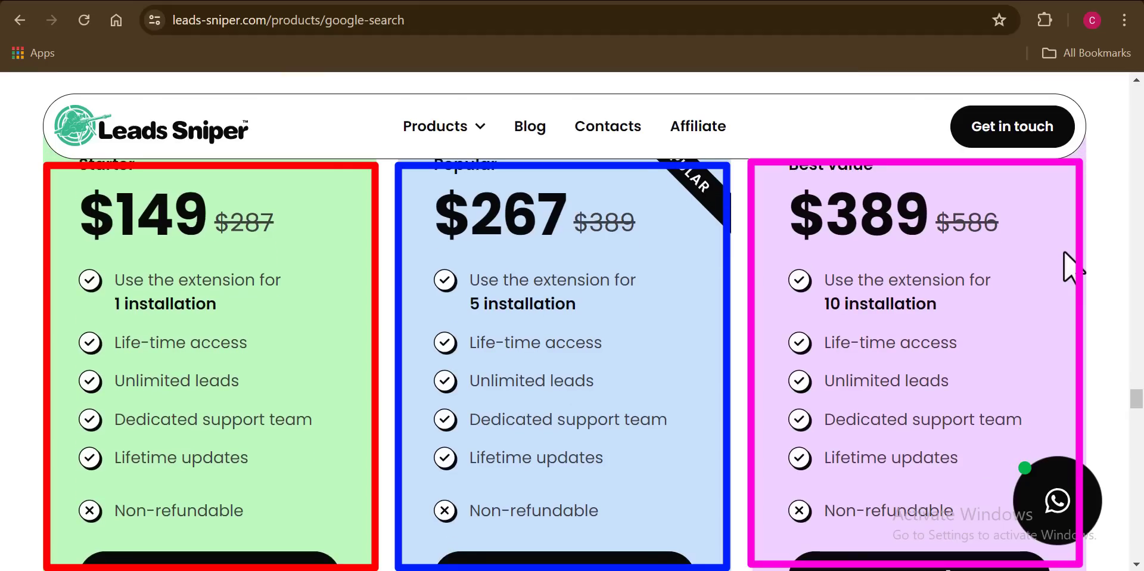
pyautogui.scroll(1, 1064, 250)
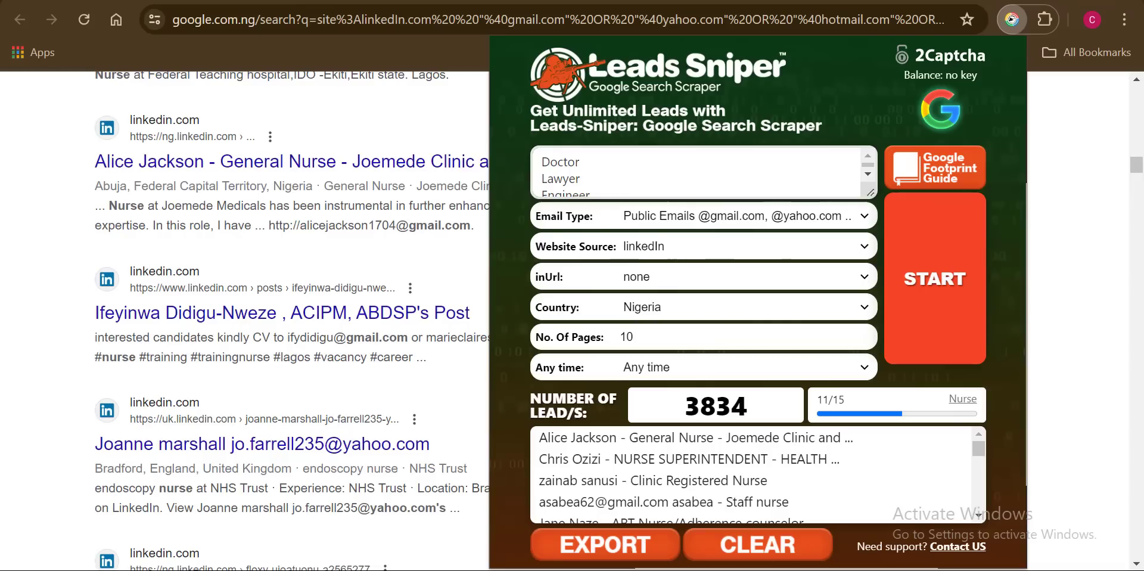
# - Export the scraped Nigerian LinkedIn leads as a CSV file and open the downloaded Doctor-(07-14-2024).csv
pyautogui.click(636, 554)
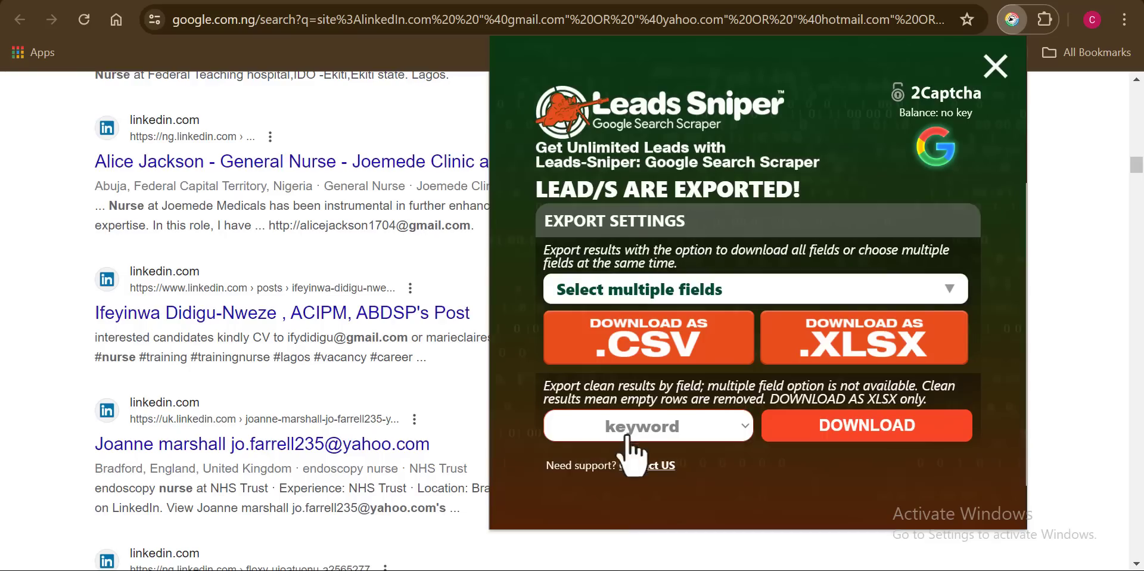
pyautogui.click(669, 352)
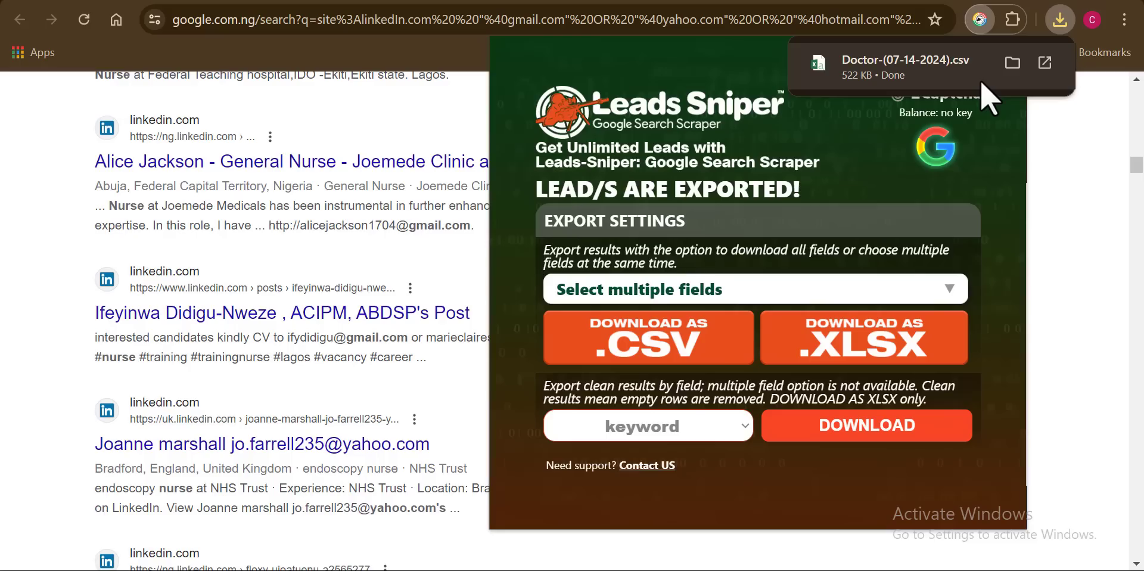
pyautogui.click(1045, 63)
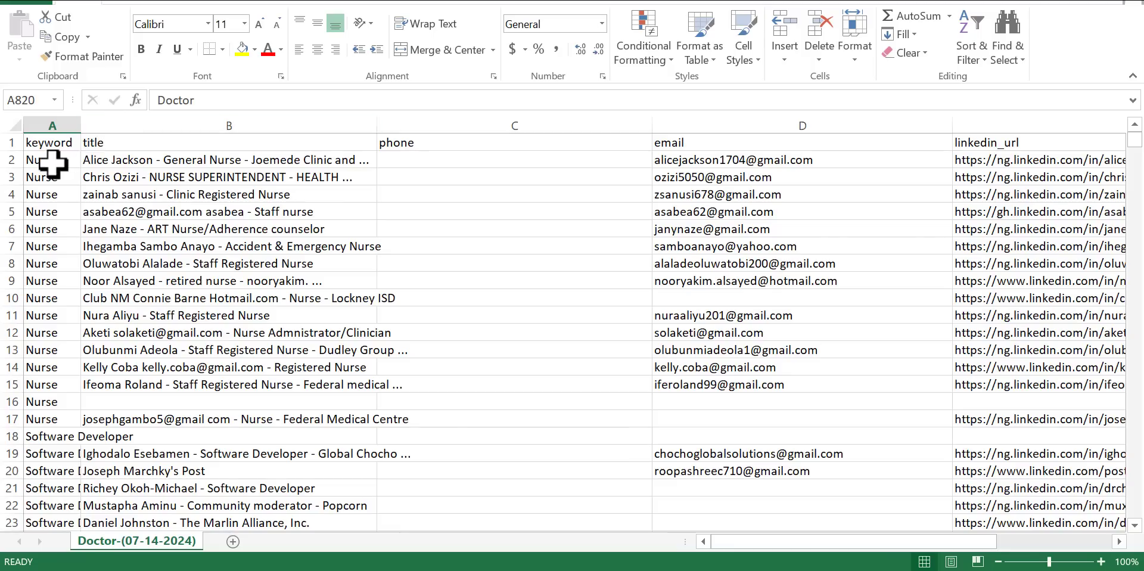
# - Examine the exported leads row by row, checking the keyword, title, phone and email columns down to the Architect entries
pyautogui.click(53, 162)
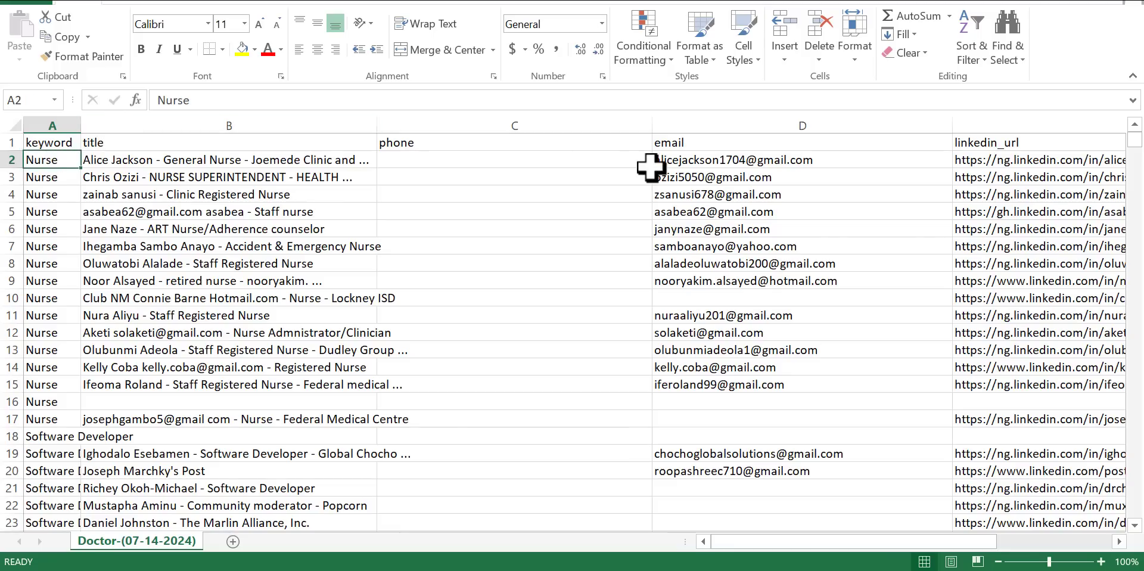
pyautogui.press('Down')
pyautogui.press('Down')
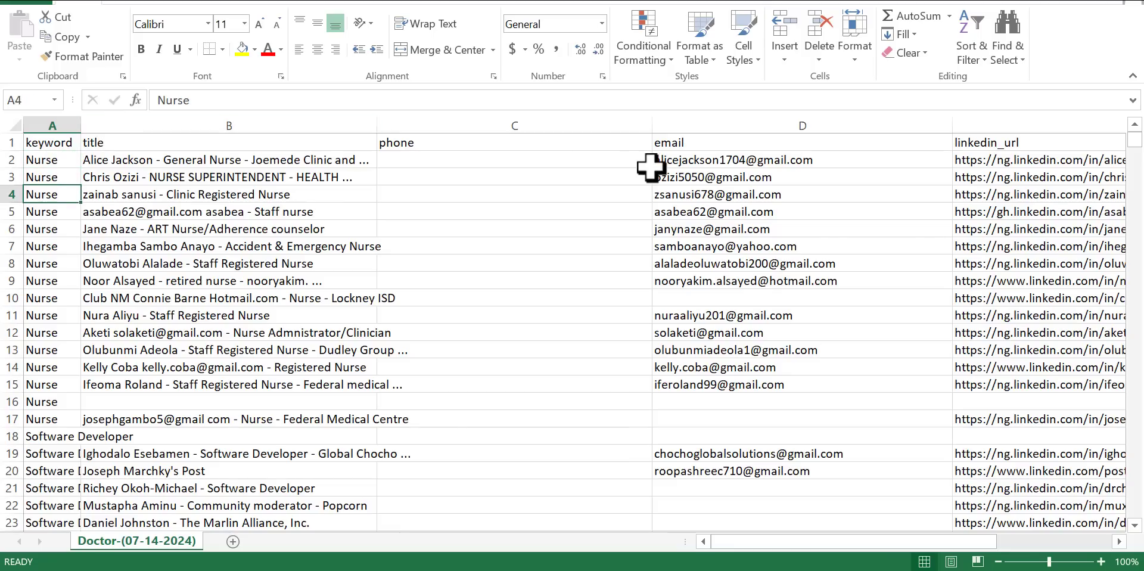
pyautogui.press('Down')
pyautogui.press('Down')
pyautogui.press('Down')
pyautogui.press('Down')
pyautogui.press('Down')
pyautogui.press('Down')
pyautogui.press('Down')
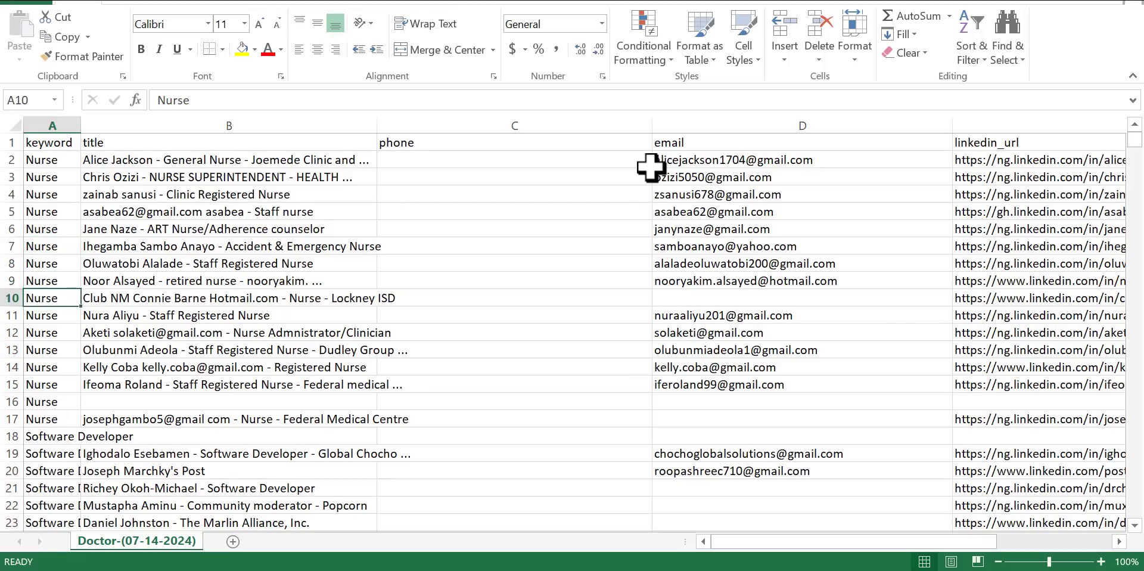
pyautogui.press('Down')
pyautogui.press('Right')
pyautogui.press('Down')
pyautogui.press('Down')
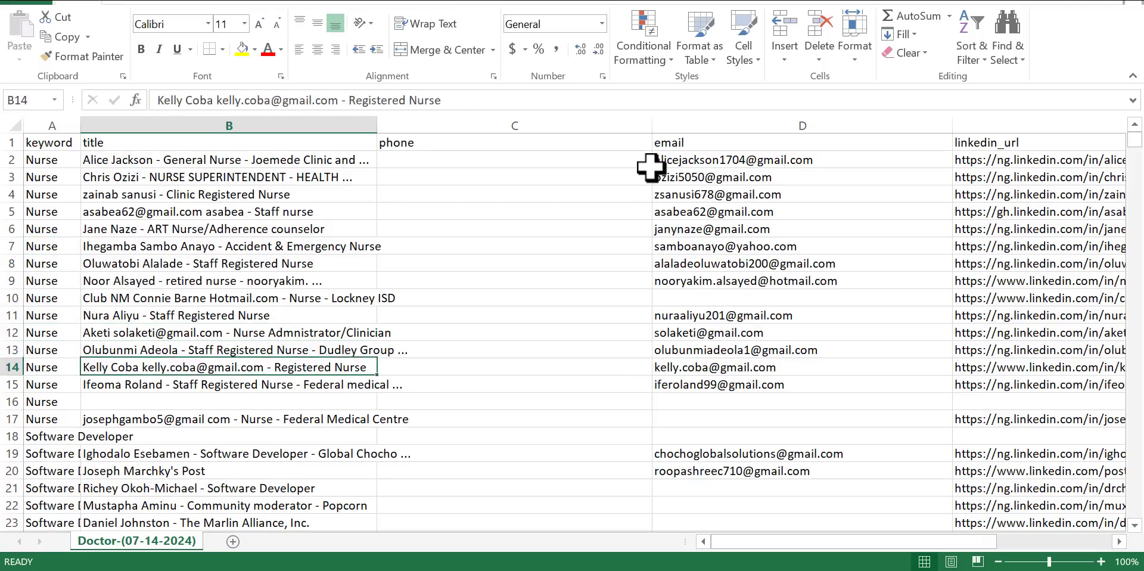
pyautogui.press('Down')
pyautogui.press('Left')
pyautogui.press('Down')
pyautogui.press('Down')
pyautogui.press('Down')
pyautogui.press('Down')
pyautogui.press('Down')
pyautogui.press('Down')
pyautogui.press('Down')
pyautogui.press('Down')
pyautogui.press('Down')
pyautogui.press('Down')
pyautogui.press('Down')
pyautogui.press('Down')
pyautogui.press('Down')
pyautogui.press('Down')
pyautogui.press('Down')
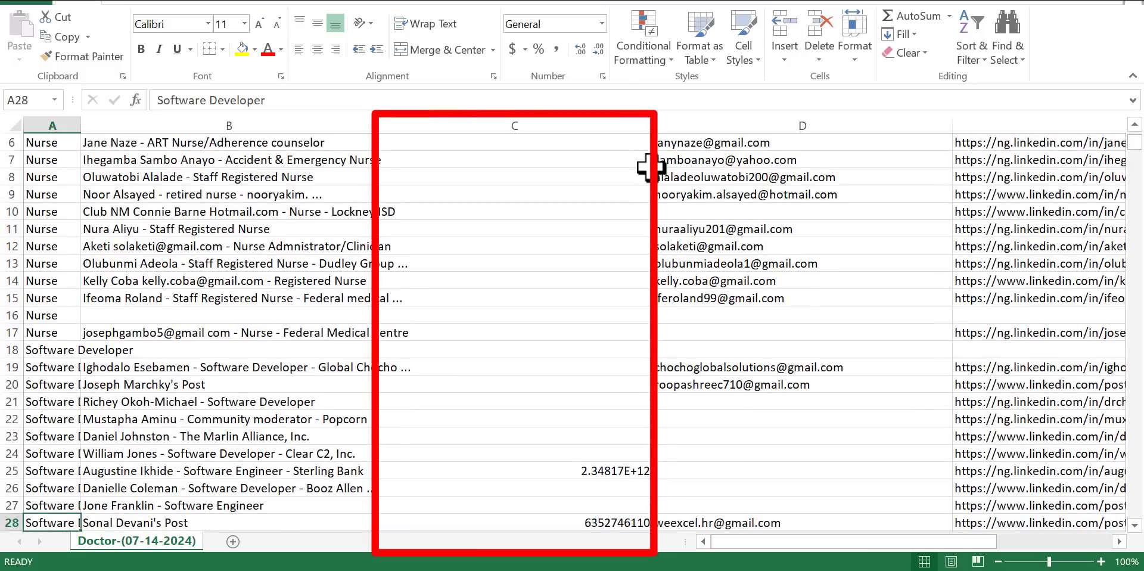
pyautogui.press('Down')
pyautogui.press('Down')
pyautogui.press('Down')
pyautogui.press('Down')
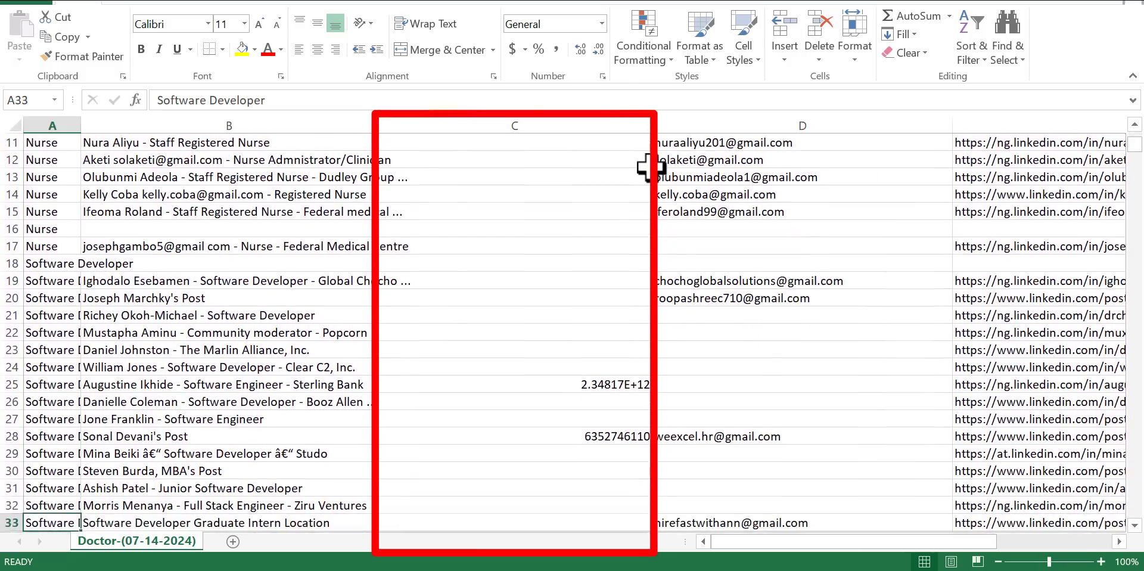
pyautogui.press('Down')
pyautogui.press('Down')
pyautogui.press('Down')
pyautogui.press('Down')
pyautogui.press('Down')
pyautogui.press('Down')
pyautogui.press('Down')
pyautogui.press('Down')
pyautogui.press('Down')
pyautogui.press('Down')
pyautogui.press('Down')
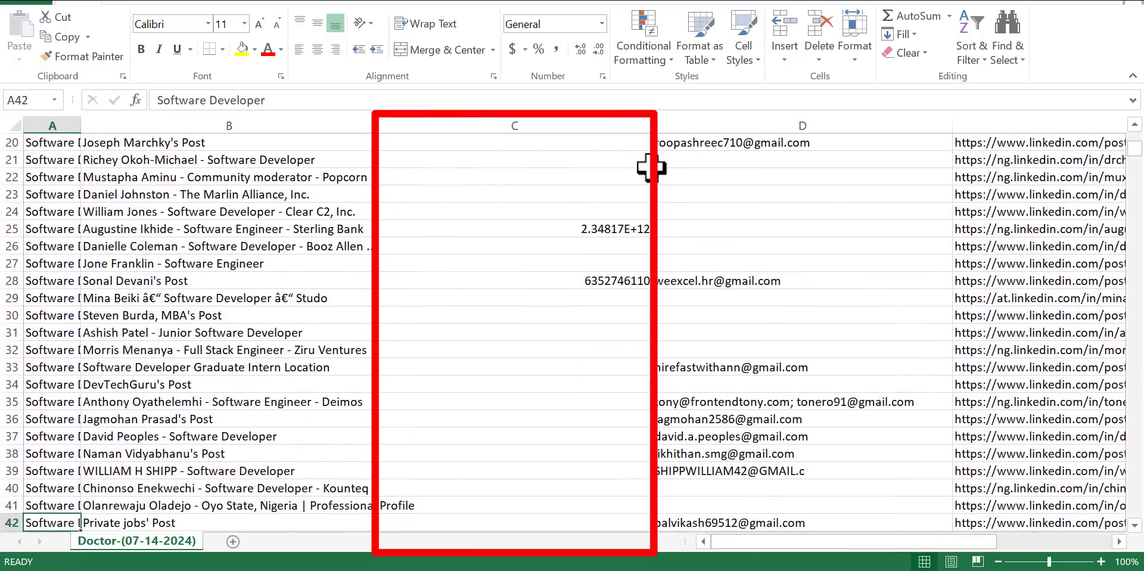
pyautogui.press('Down')
pyautogui.press('Down')
pyautogui.press('Down')
pyautogui.press('Down')
pyautogui.press('Down')
pyautogui.press('Down')
pyautogui.press('Down')
pyautogui.press('Down')
pyautogui.press('Down')
pyautogui.press('Down')
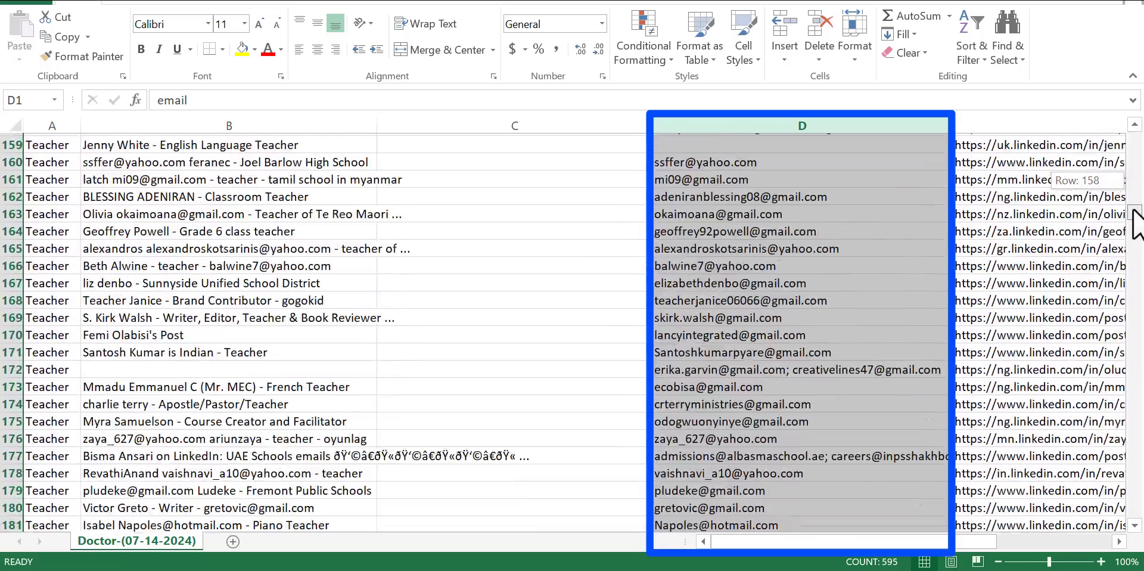
pyautogui.moveTo(1133, 210); pyautogui.dragTo(1135, 257)
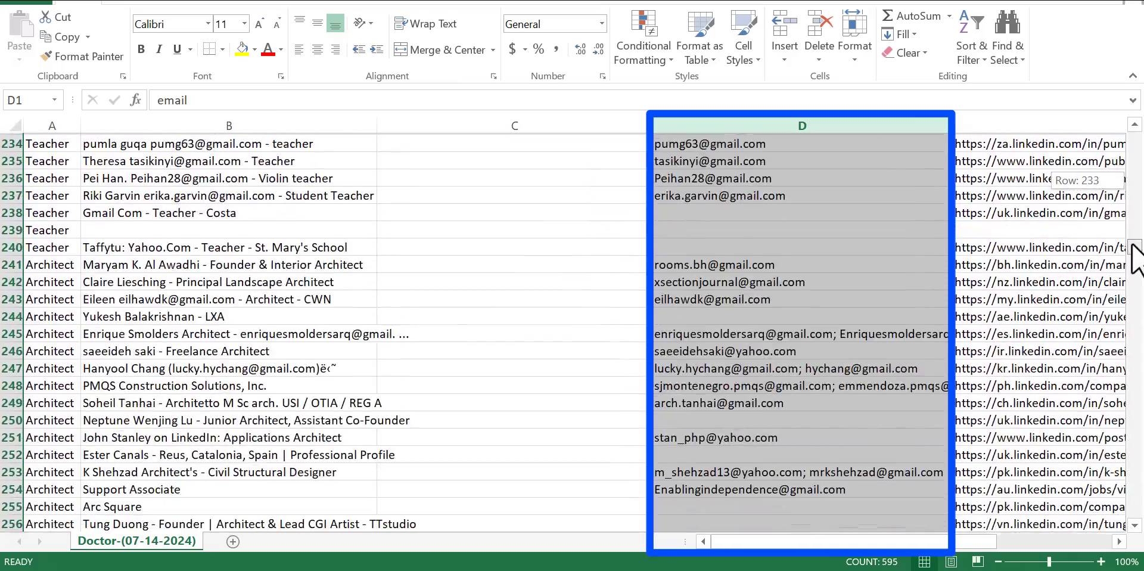